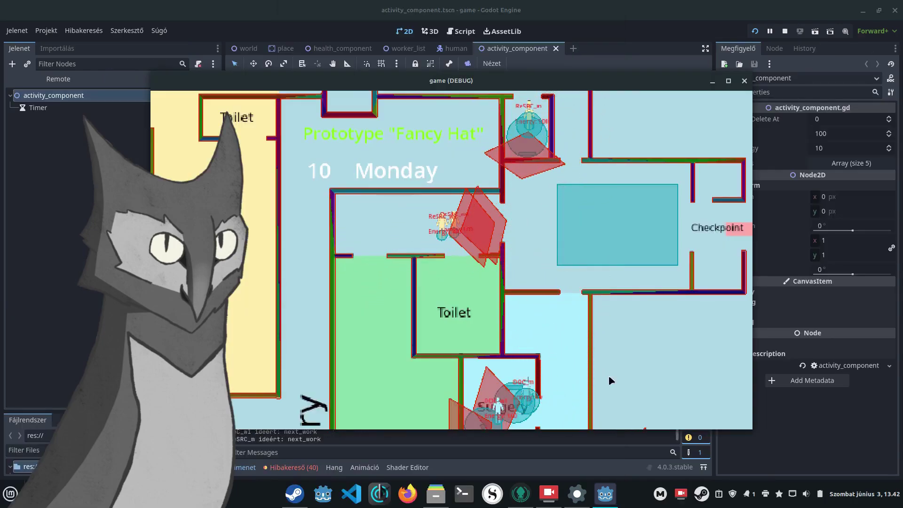
# Pan the running game view across the Toilet, Surgery, Sick room and Checkpoint areas
pyautogui.press('Right')
pyautogui.press('Down')
pyautogui.press('Right')
pyautogui.press('Down')
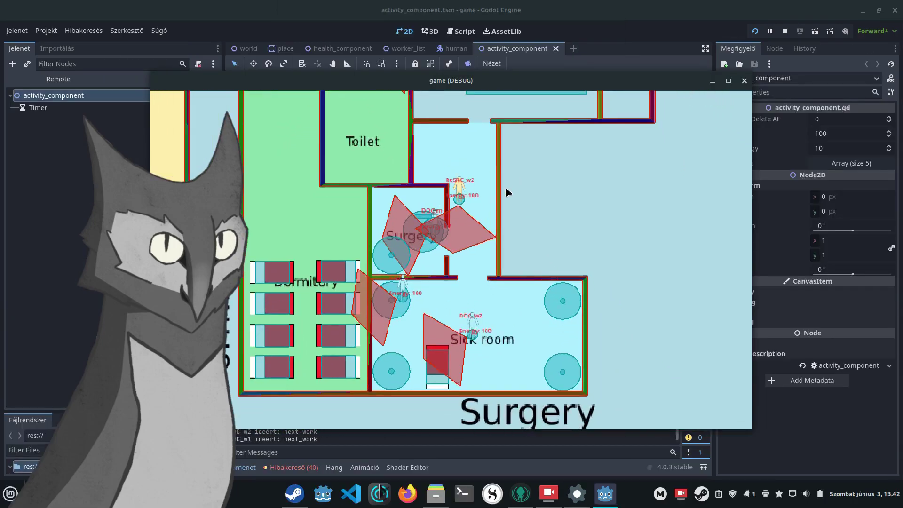
pyautogui.press('Down')
pyautogui.press('Up')
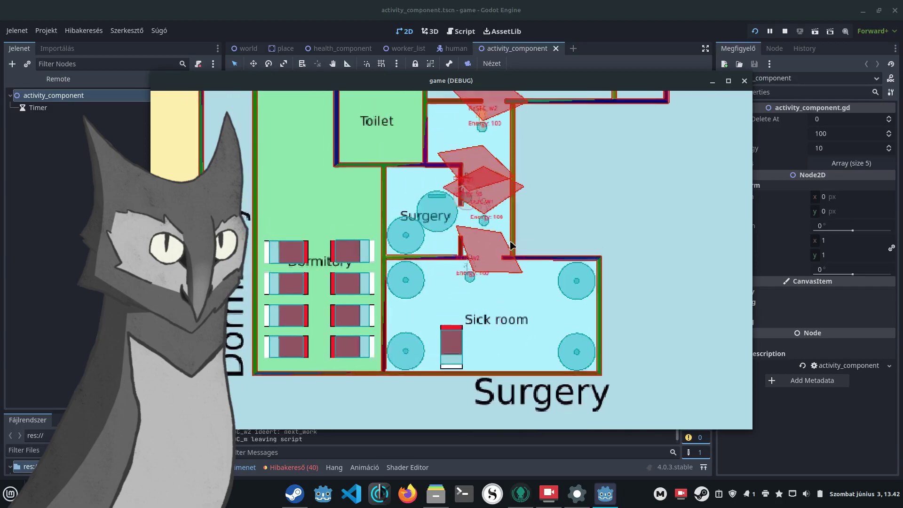
pyautogui.moveTo(422, 224)
pyautogui.mouseDown()
pyautogui.moveTo(411, 260)
pyautogui.moveTo(429, 196)
pyautogui.mouseUp()
pyautogui.press('Down')
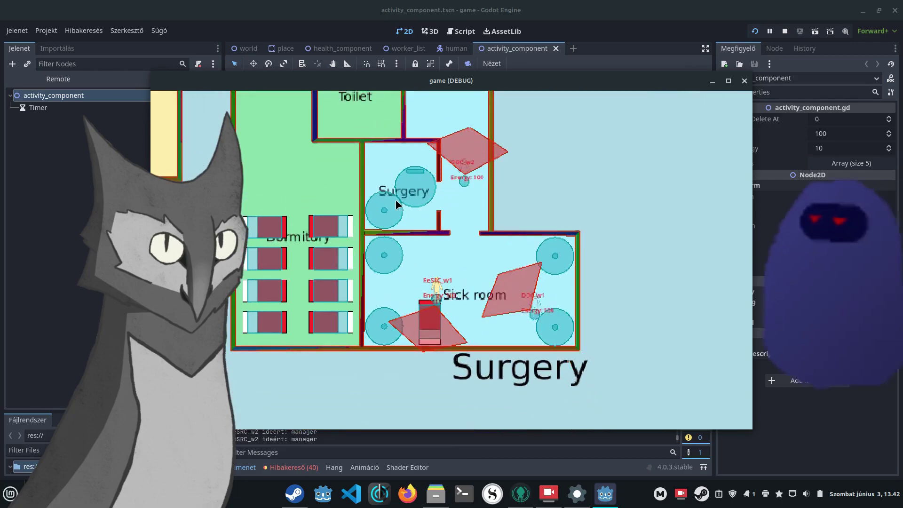
pyautogui.press('Up')
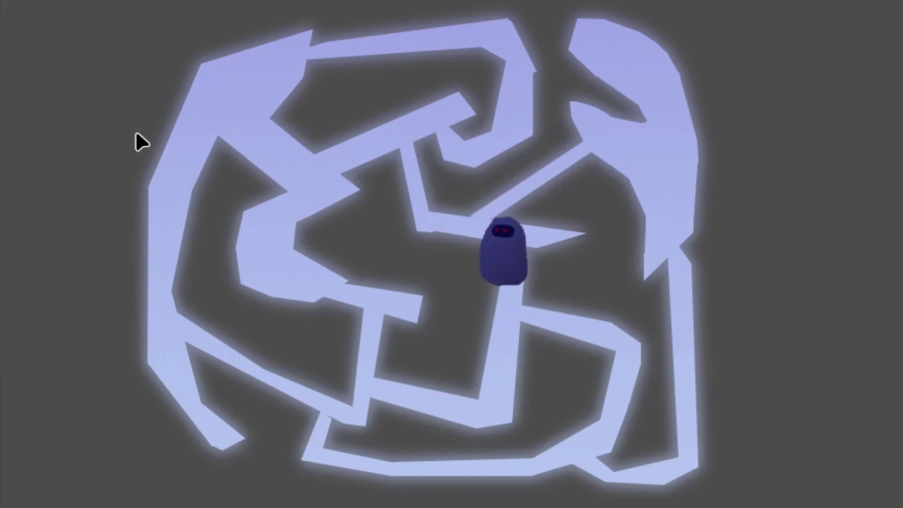
pyautogui.press('Down')
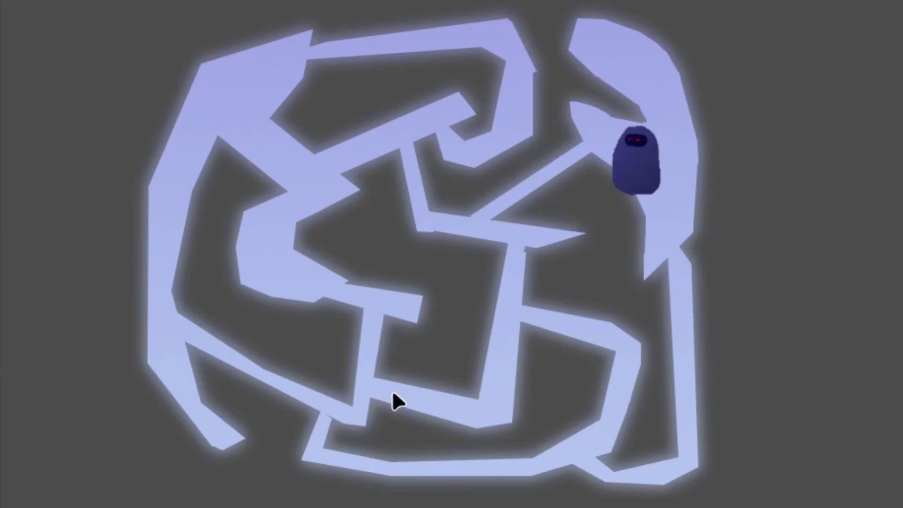
# Send the blob to the bottom corridor, then to the upper-left corridor
pyautogui.click(391, 393)
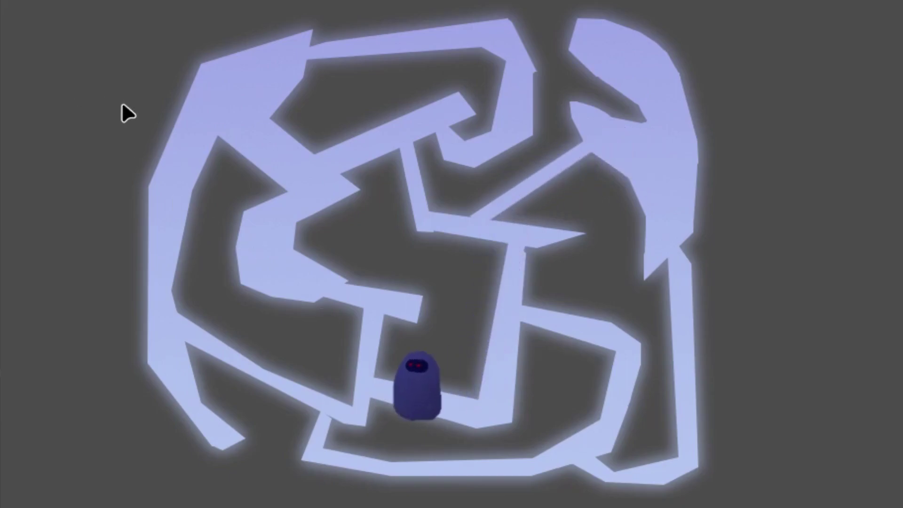
pyautogui.click(228, 117)
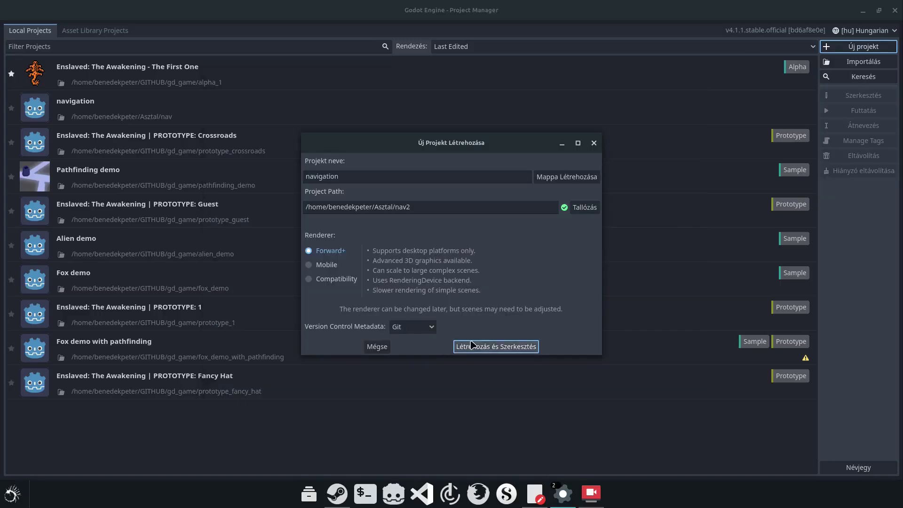
# Create the navigation project, rename the sprite to Map and give it the map.png texture
pyautogui.click(492, 346)
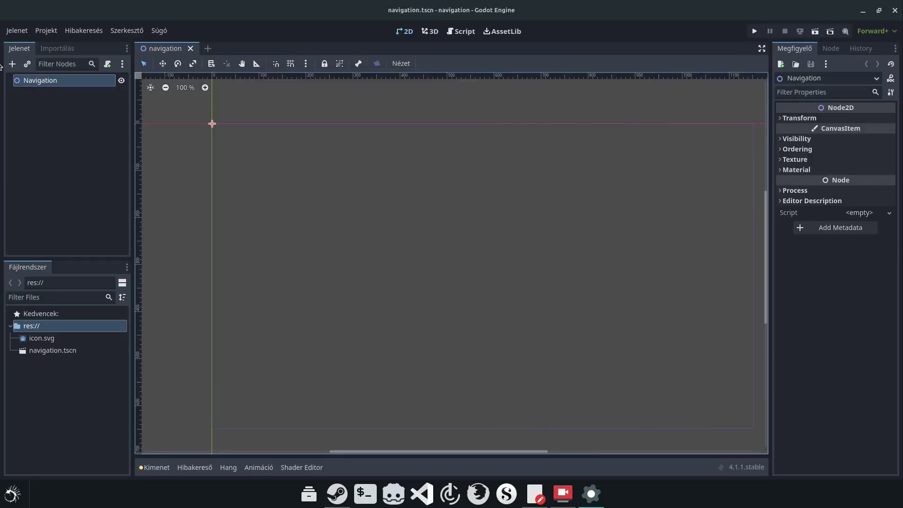
pyautogui.press('Return')
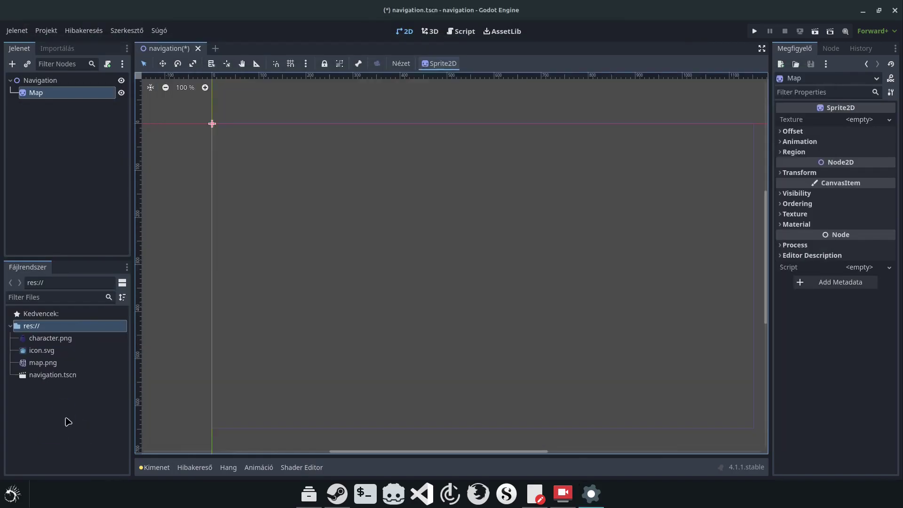
pyautogui.click(42, 362)
pyautogui.moveTo(42, 362); pyautogui.dragTo(859, 119)
# Add a NavigationRegion2D node under the Navigation root
pyautogui.click(41, 80)
pyautogui.moveTo(201, 109); pyautogui.dragTo(411, 263)
pyautogui.scroll(-1, 411, 262)
pyautogui.hotkey('ctrl', 'a')
pyautogui.write('navi')
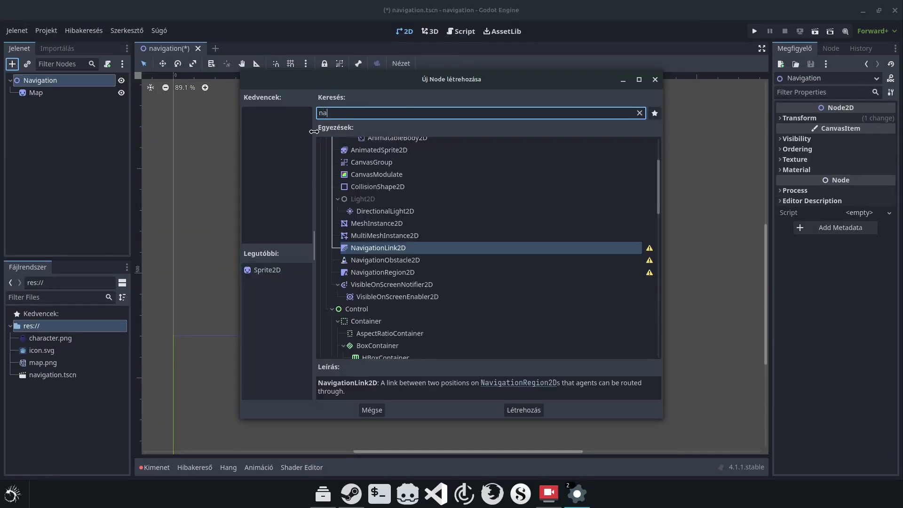
pyautogui.press('Down')
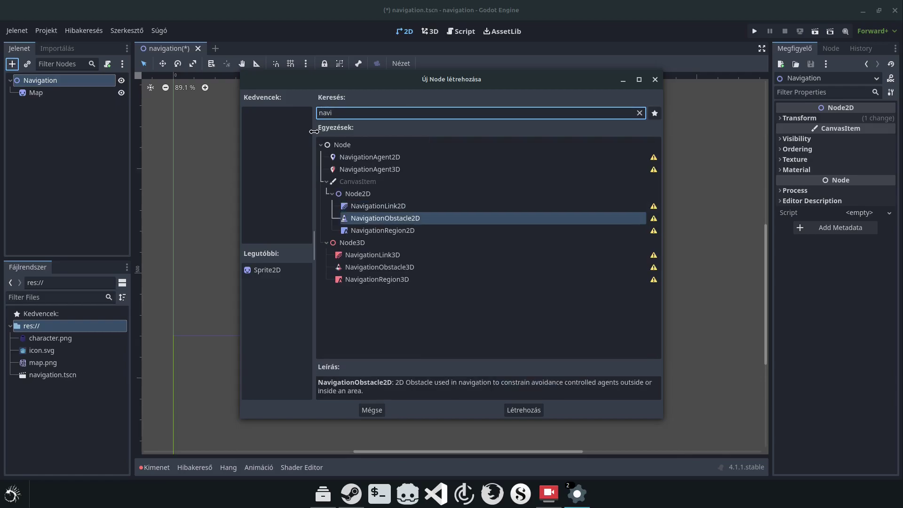
pyautogui.press('Down')
pyautogui.press('Return')
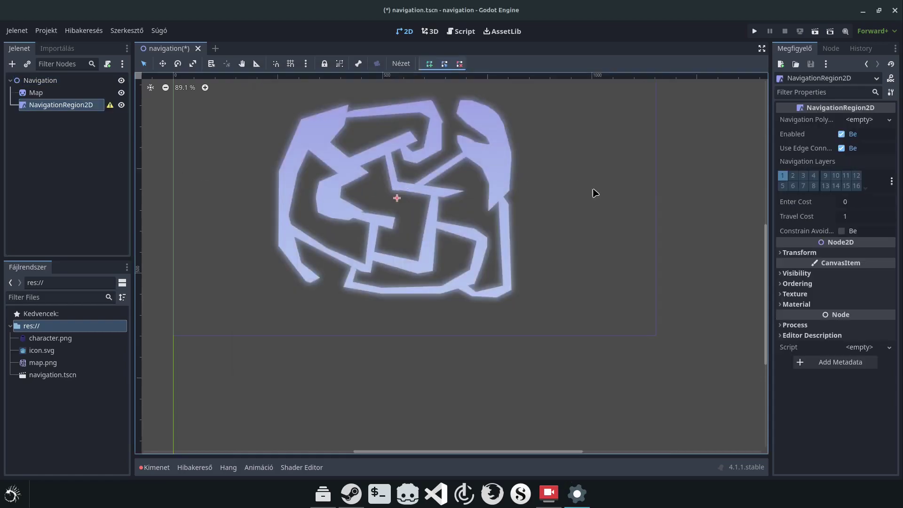
# Assign a new NavigationPolygon, outline the maze corridors with it, and close the polygon
pyautogui.click(872, 120)
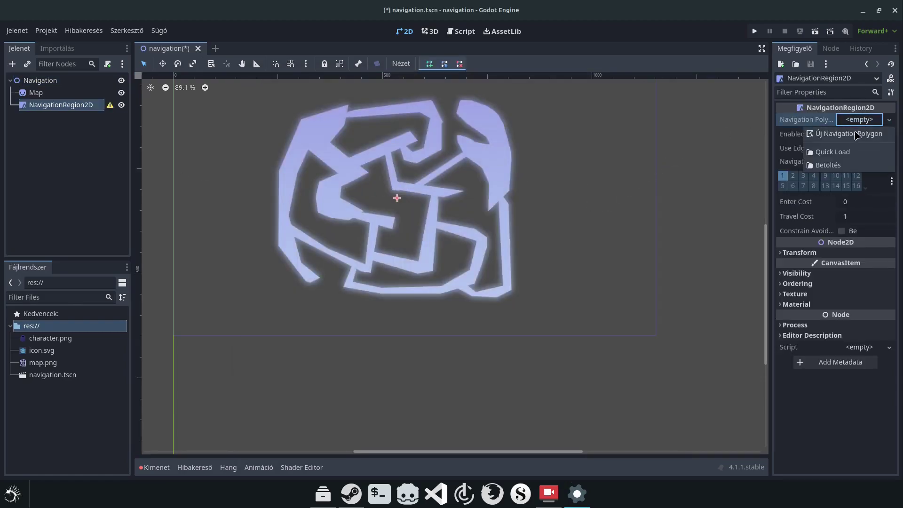
pyautogui.click(855, 134)
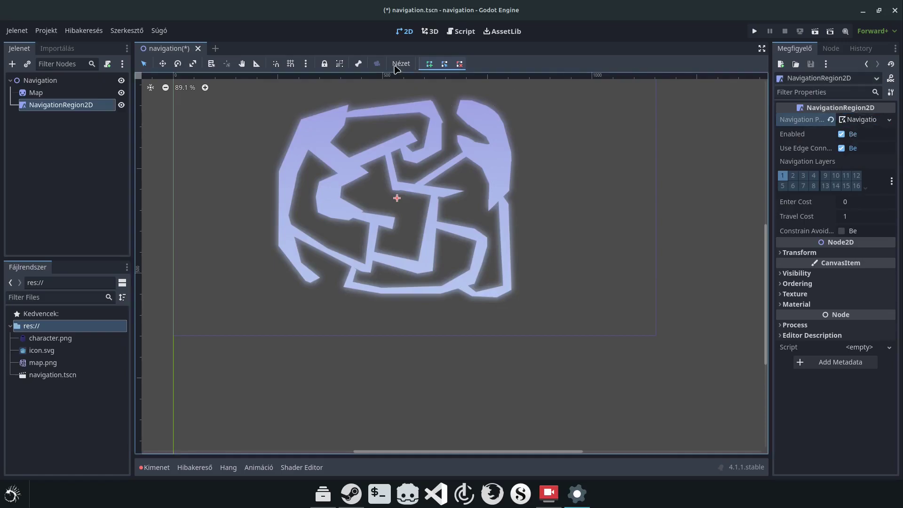
pyautogui.scroll(2, 281, 288)
pyautogui.scroll(2, 307, 276)
pyautogui.scroll(2, 307, 276)
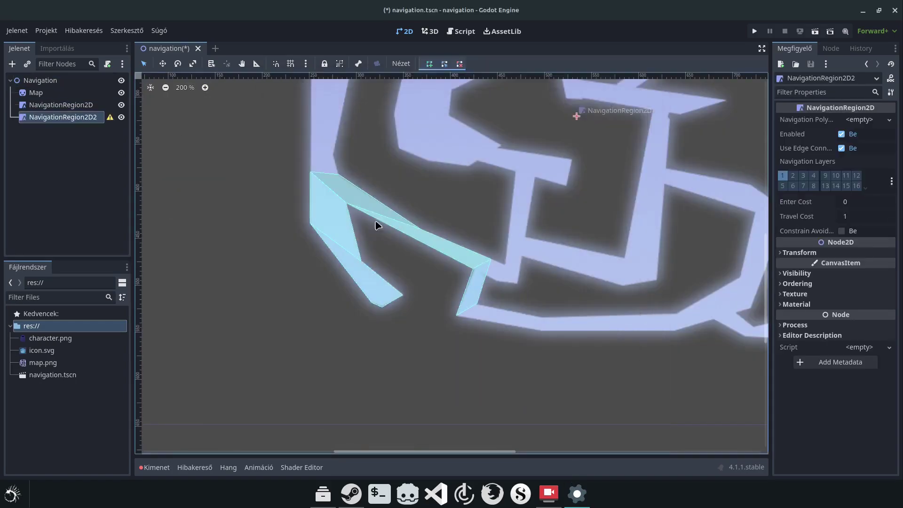
pyautogui.click(868, 119)
pyautogui.click(840, 127)
pyautogui.scroll(3, 334, 161)
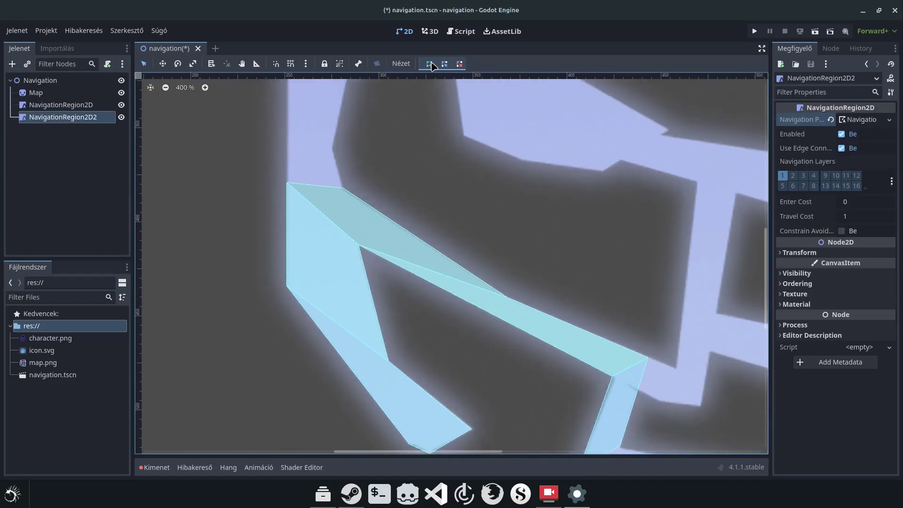
pyautogui.scroll(3, 417, 210)
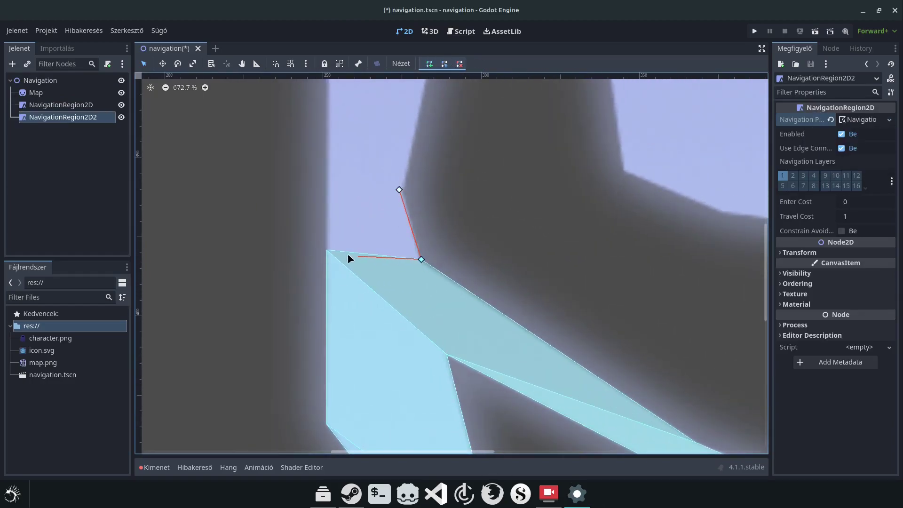
pyautogui.scroll(-2, 323, 180)
pyautogui.scroll(-3, 361, 147)
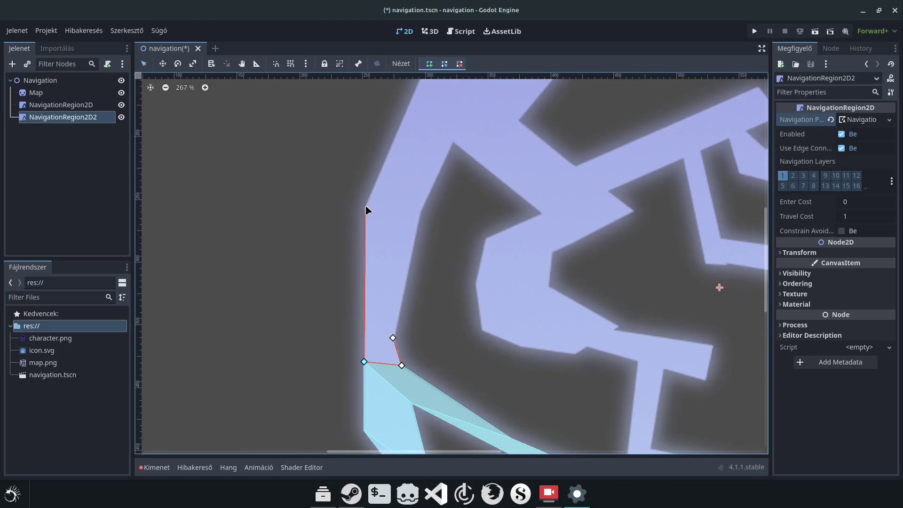
pyautogui.scroll(2, 412, 148)
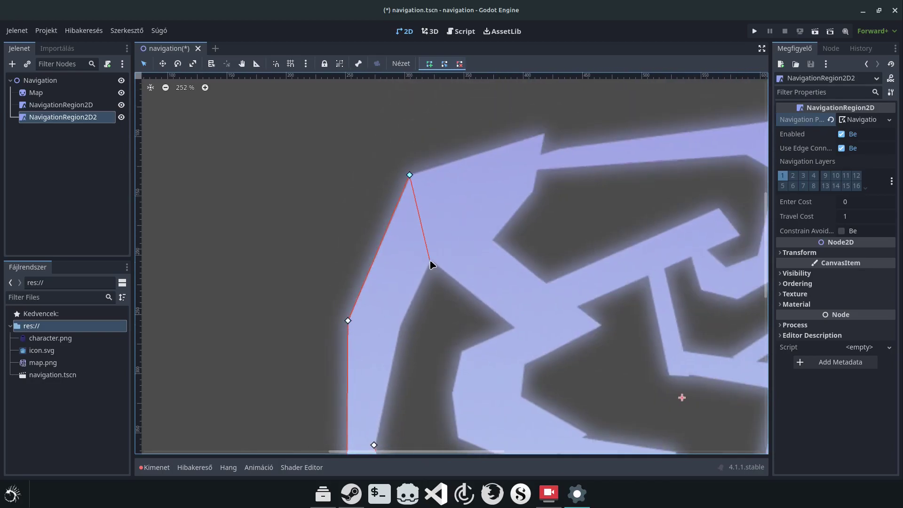
pyautogui.keyDown('ctrl'); pyautogui.scroll(-2, 421, 223); pyautogui.keyUp('ctrl')
pyautogui.scroll(1, 425, 211)
pyautogui.click(391, 357)
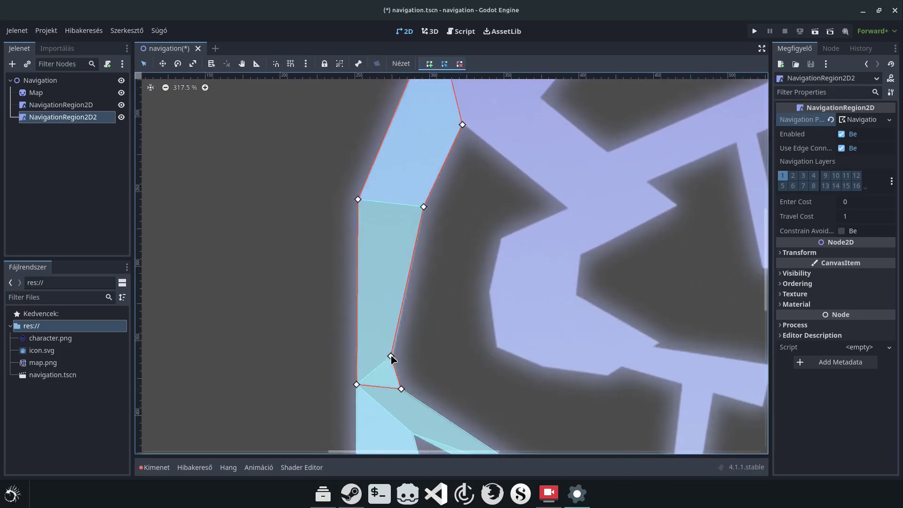
pyautogui.scroll(2, 398, 254)
pyautogui.scroll(2, 385, 223)
pyautogui.click(87, 104)
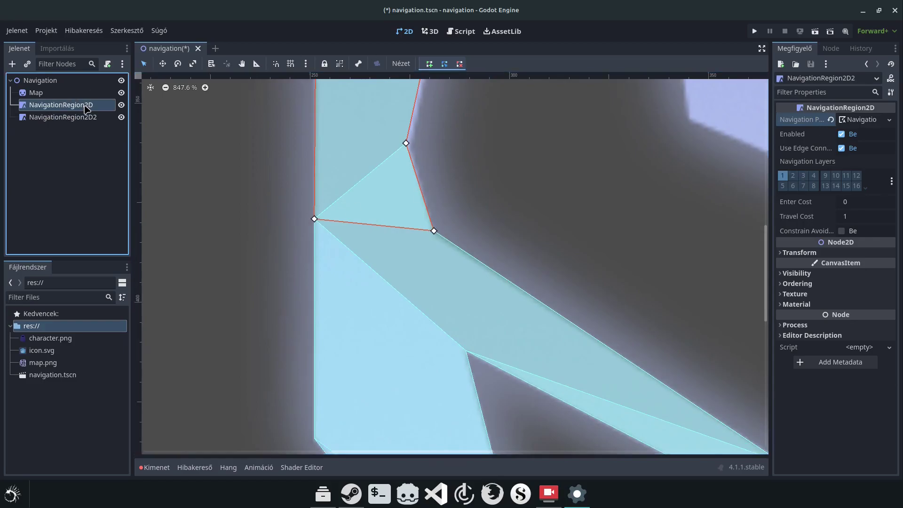
pyautogui.scroll(-4, 419, 162)
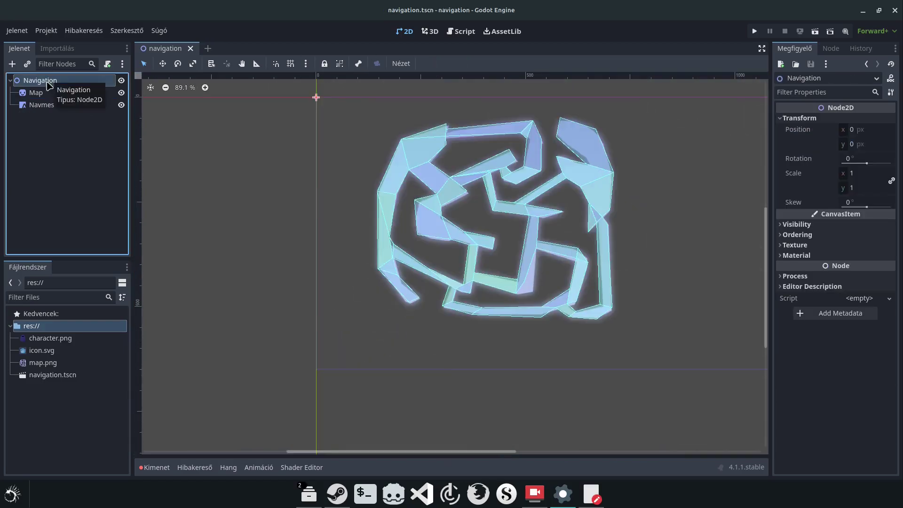
# Add a CharacterBody2D with a Sprite2D child
pyautogui.click(12, 64)
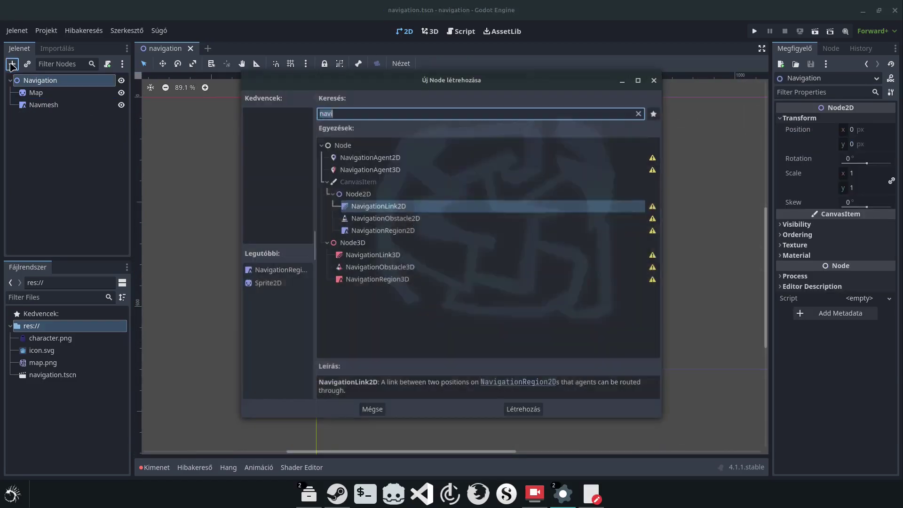
pyautogui.write('chara')
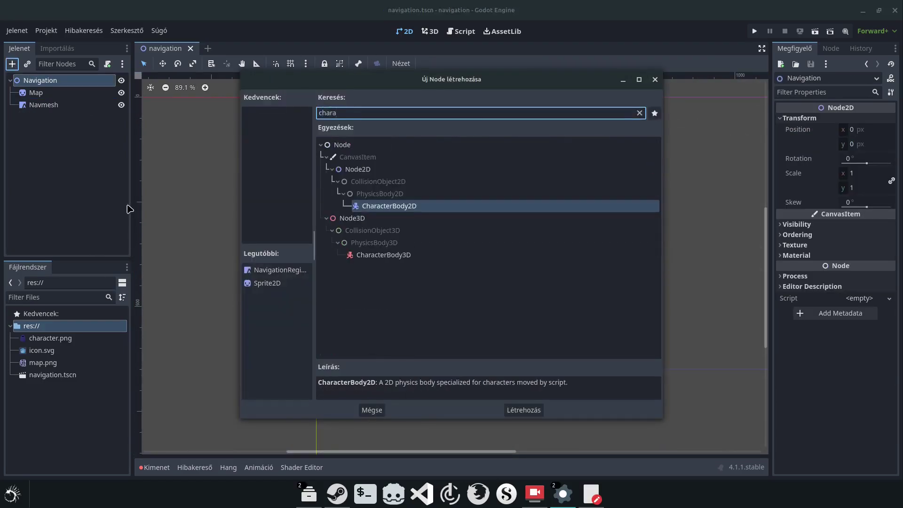
pyautogui.press('Return')
pyautogui.rightClick(87, 121)
pyautogui.click(89, 124)
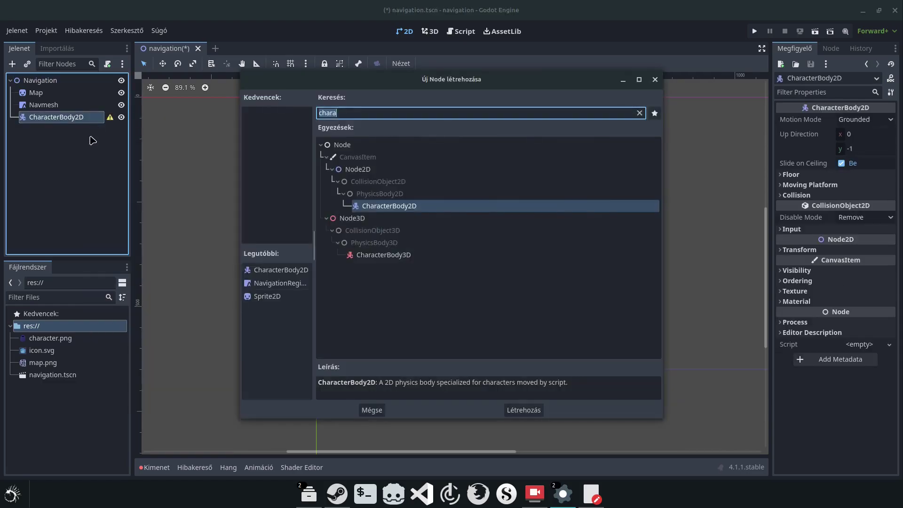
pyautogui.write('sprite')
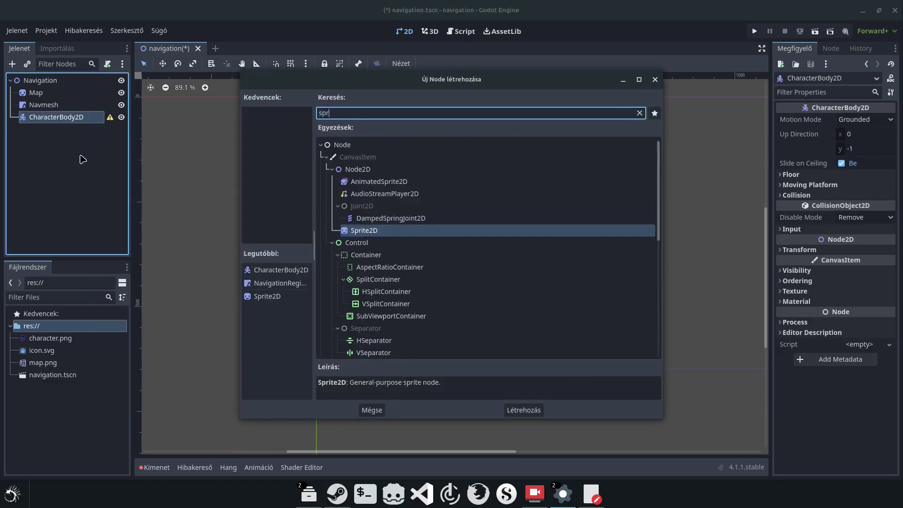
pyautogui.press('Return')
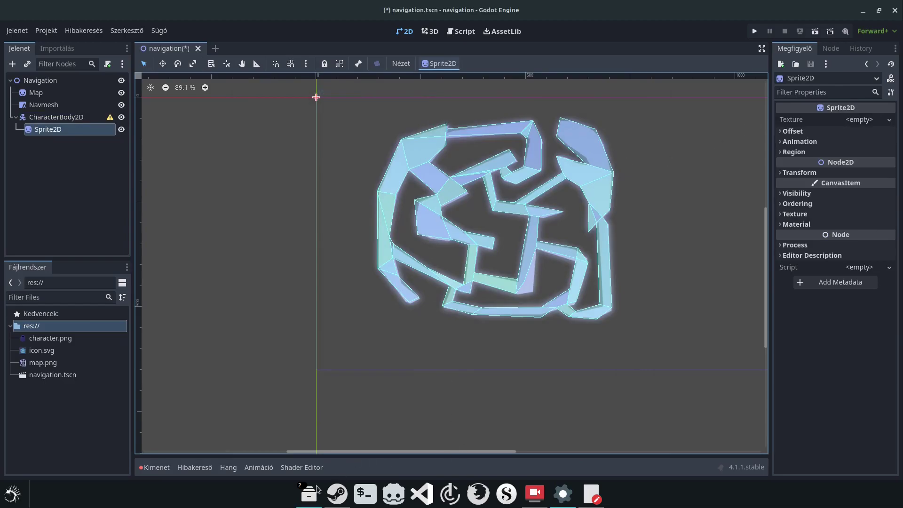
# Give the sprite the character image and place the body in the upper-left corridor
pyautogui.click(37, 340)
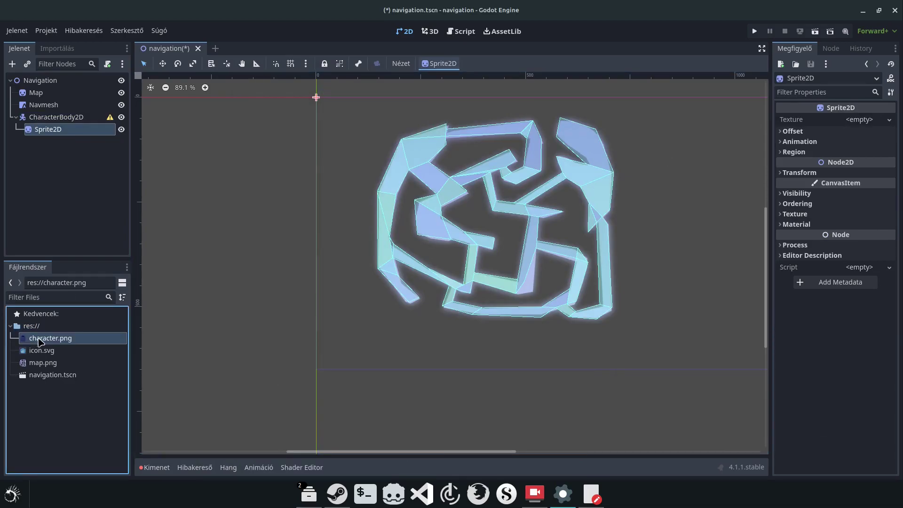
pyautogui.moveTo(39, 342); pyautogui.dragTo(859, 120)
pyautogui.scroll(4, 315, 134)
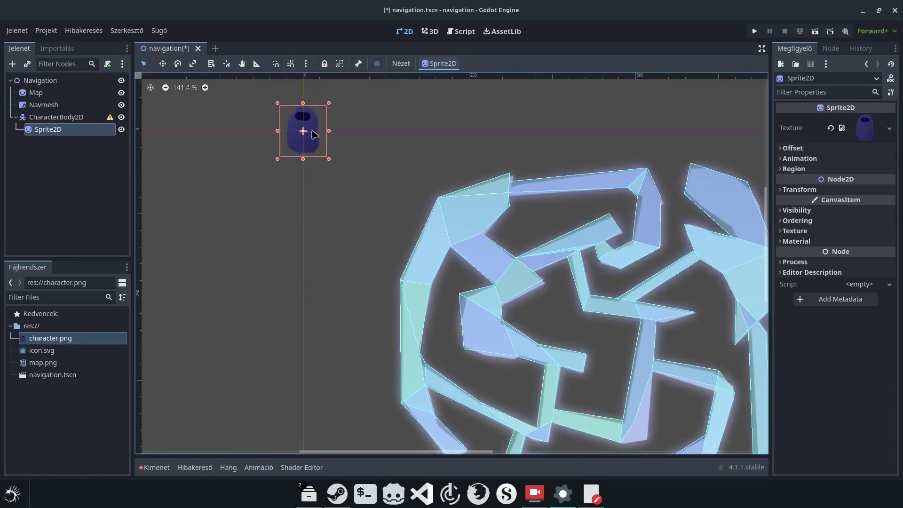
pyautogui.scroll(2, 315, 134)
pyautogui.scroll(-2, 385, 168)
pyautogui.scroll(-3, 339, 159)
pyautogui.click(67, 119)
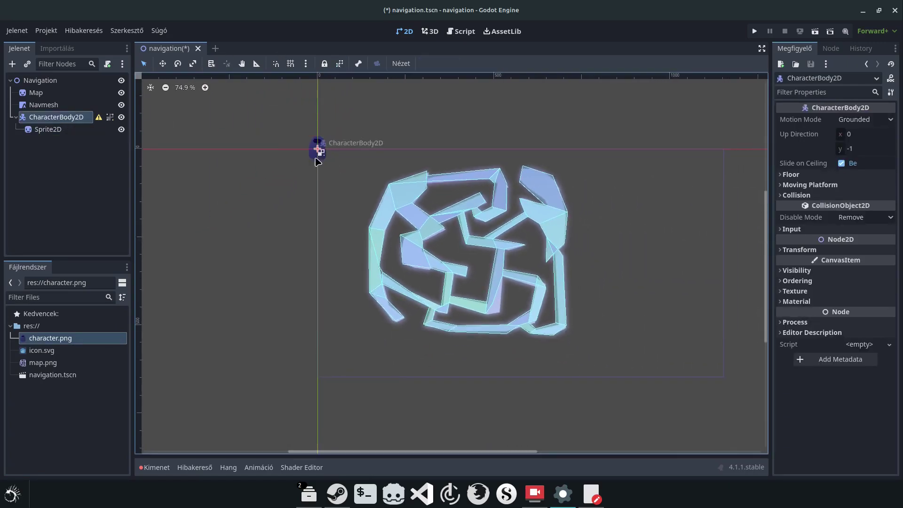
pyautogui.moveTo(319, 158); pyautogui.dragTo(405, 194)
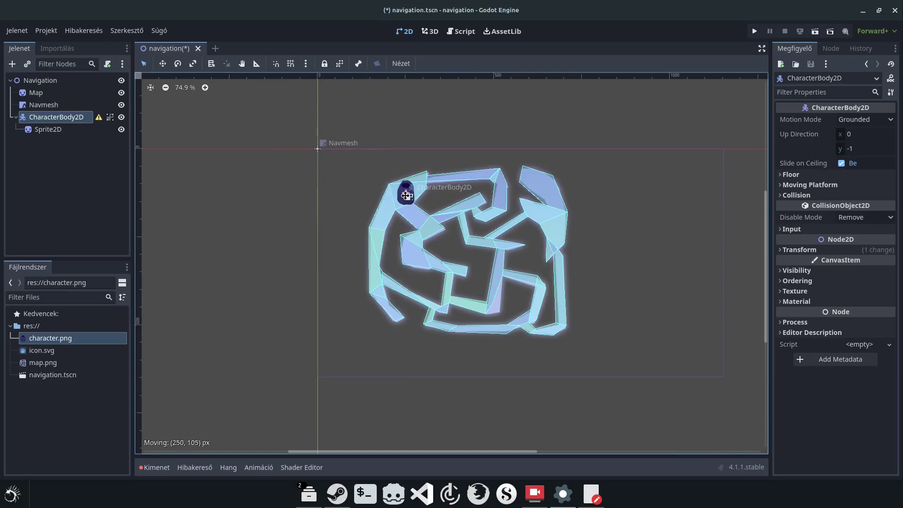
pyautogui.scroll(10, 406, 201)
# Add a NavigationAgent2D child to the CharacterBody2D
pyautogui.rightClick(49, 118)
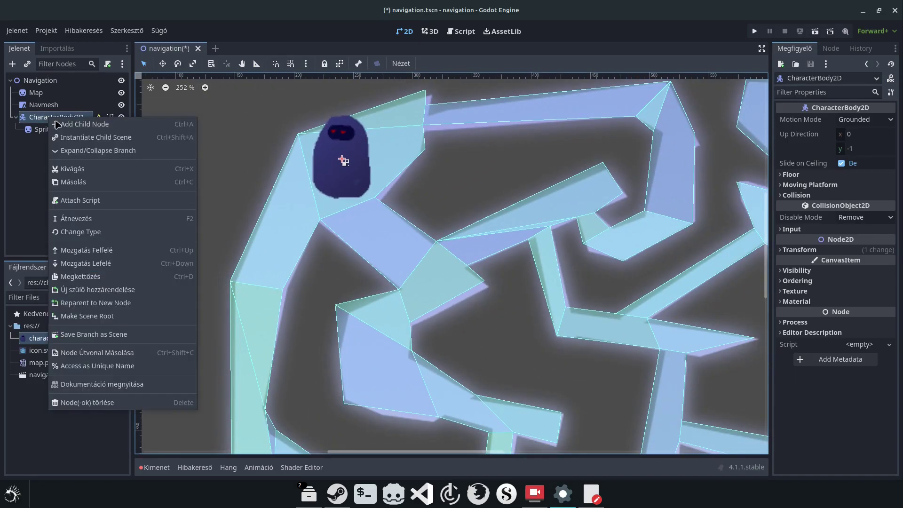
pyautogui.click(67, 125)
pyautogui.write('navig')
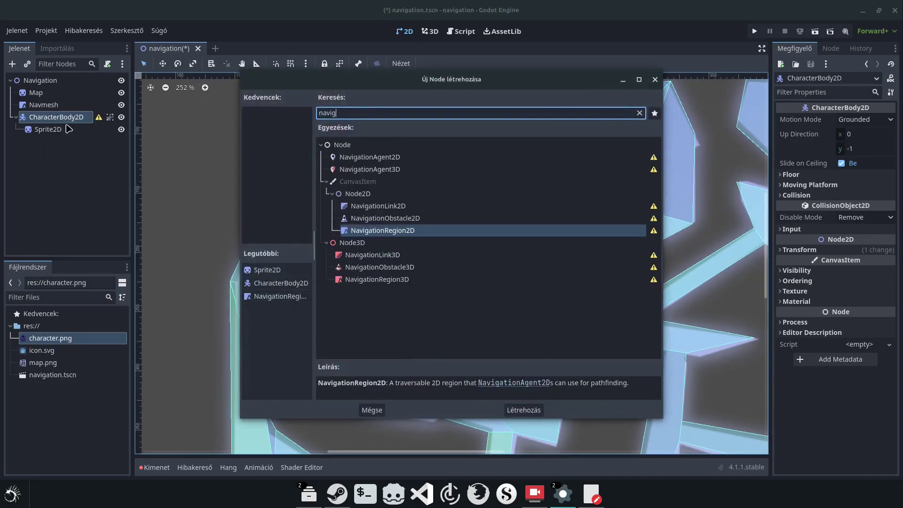
pyautogui.doubleClick(357, 157)
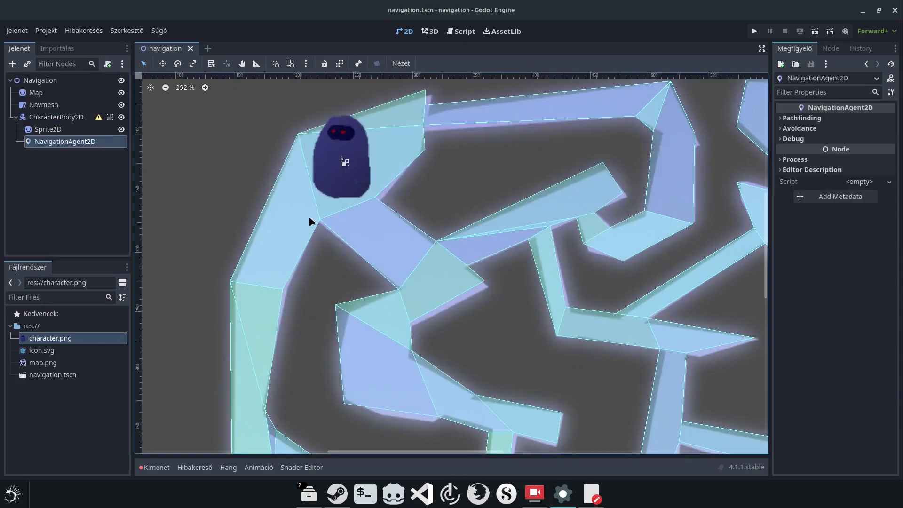
pyautogui.scroll(-5, 310, 221)
pyautogui.scroll(5, 359, 234)
pyautogui.scroll(-1, 298, 168)
pyautogui.click(80, 121)
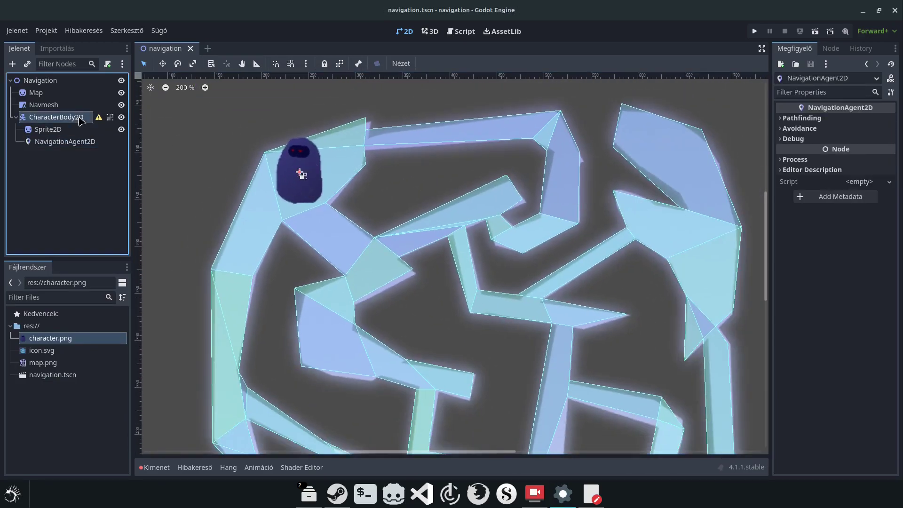
# Attach a new nav.gd script to the character body and delete its template code
pyautogui.click(107, 64)
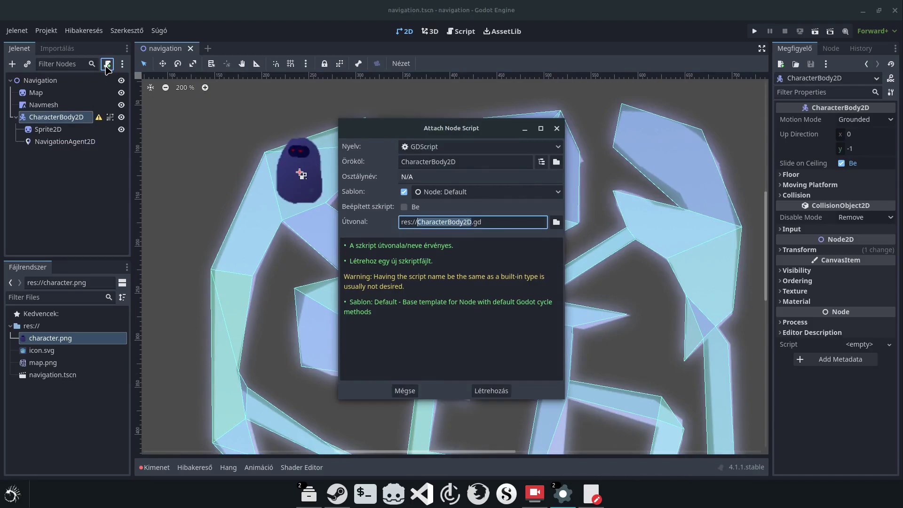
pyautogui.write('nav')
pyautogui.press('Return')
pyautogui.moveTo(256, 99); pyautogui.dragTo(473, 205)
pyautogui.press('BackSpace')
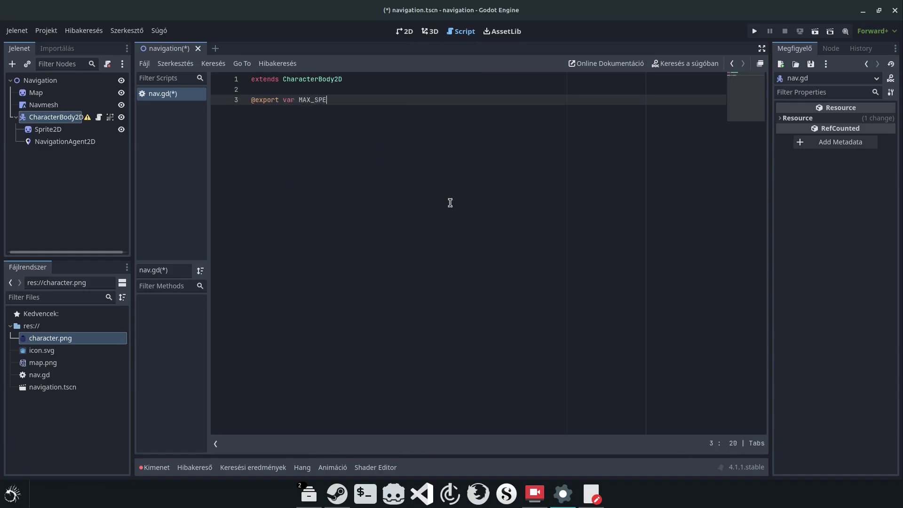
pyautogui.write('250')
pyautogui.press('Return')
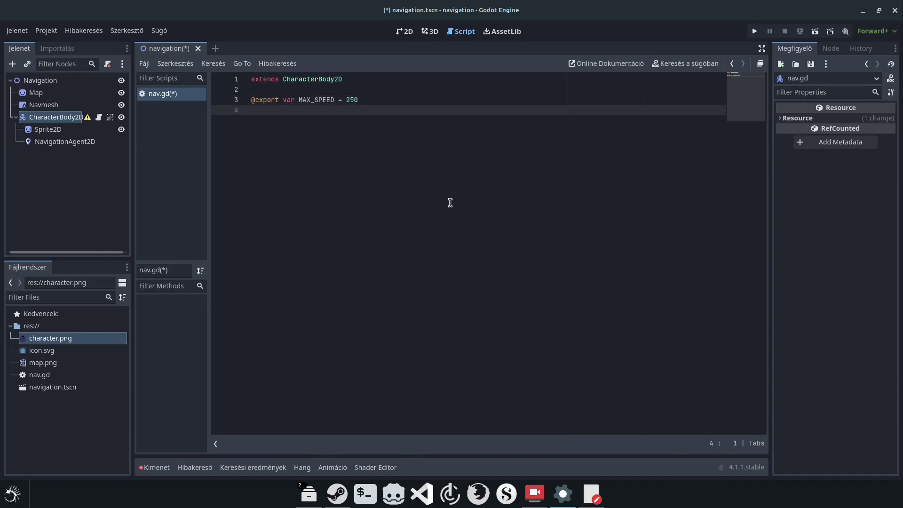
pyautogui.write('@onready v')
pyautogui.write('$')
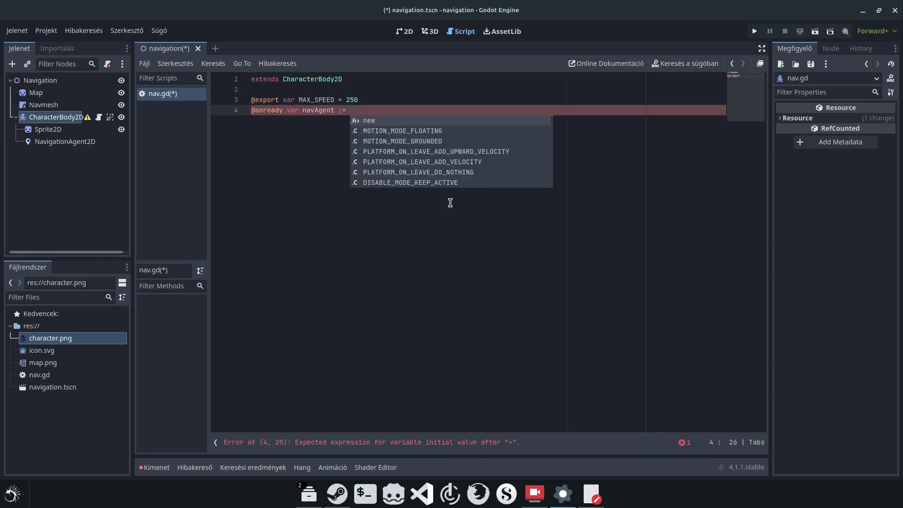
pyautogui.write('N')
pyautogui.press('Return')
pyautogui.press('Return')
pyautogui.press('Return')
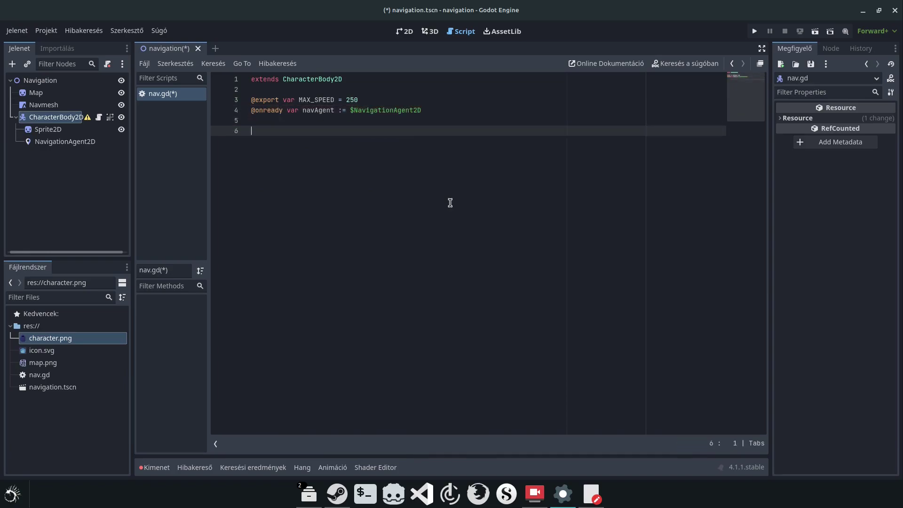
pyautogui.write('nc _phy')
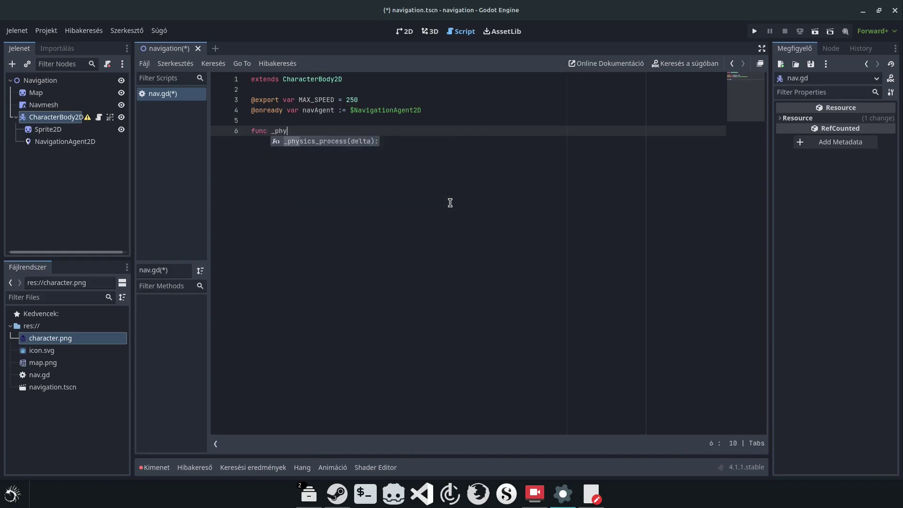
pyautogui.press('Return')
pyautogui.press('Return')
pyautogui.write('nav')
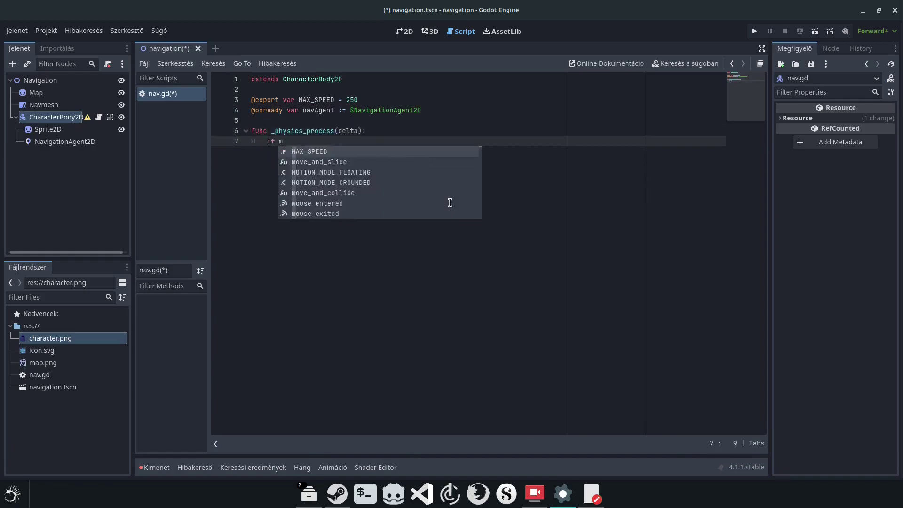
pyautogui.press('Return')
pyautogui.write('.is')
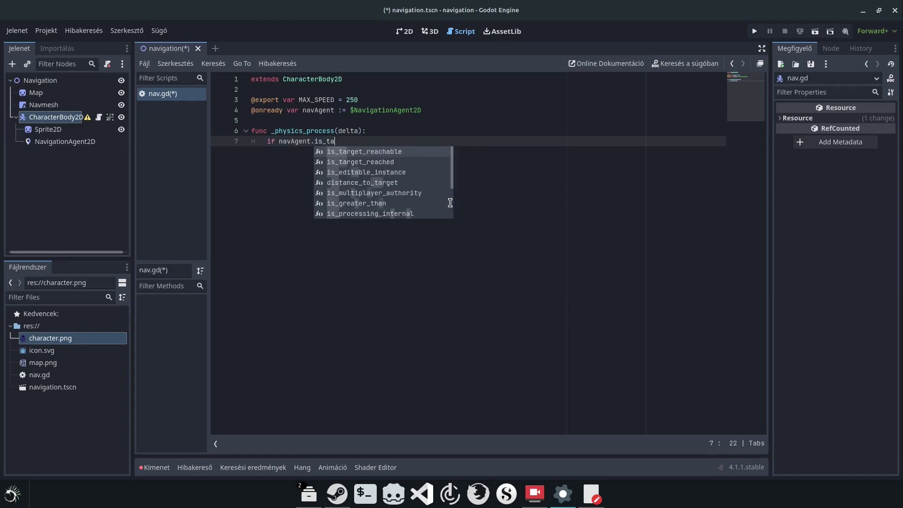
pyautogui.write('_t')
pyautogui.press('Return')
pyautogui.press('BackSpace')
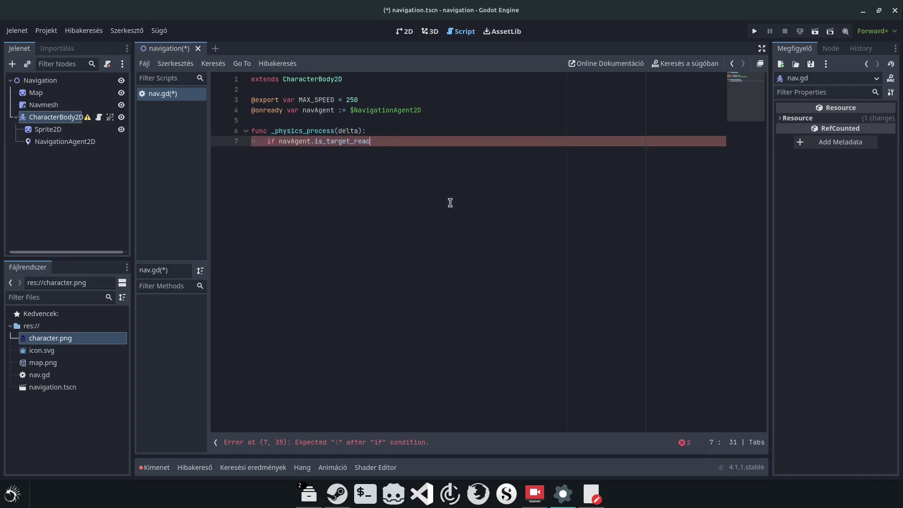
pyautogui.write('h')
pyautogui.press('Return')
pyautogui.write('and')
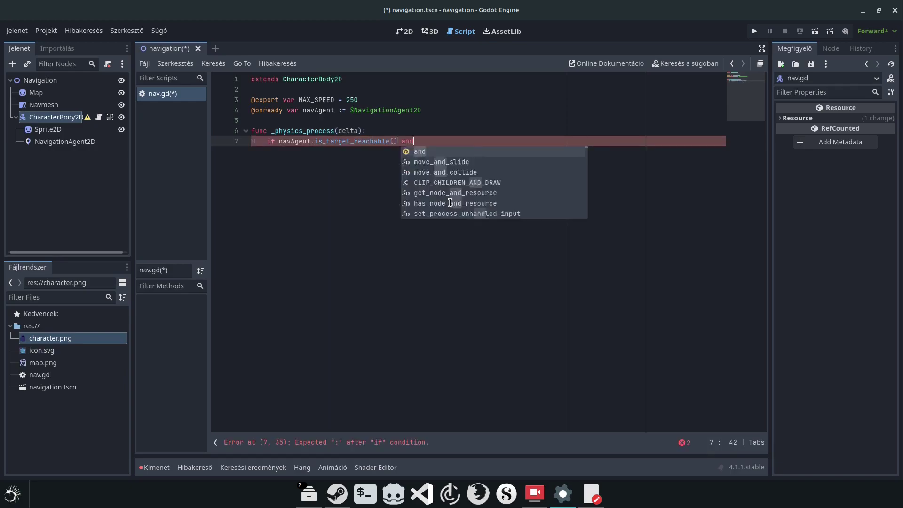
pyautogui.write(' !navAgent.is_t')
pyautogui.press('Return')
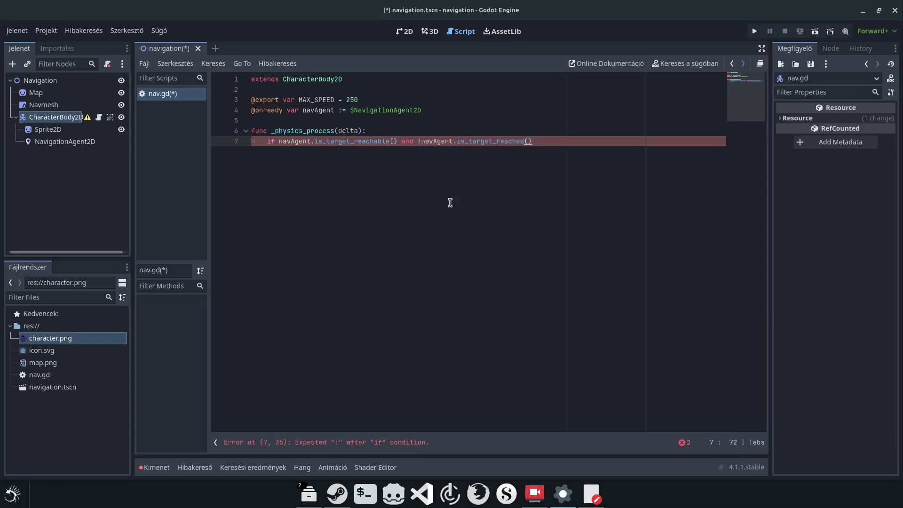
pyautogui.write(':')
pyautogui.press('Return')
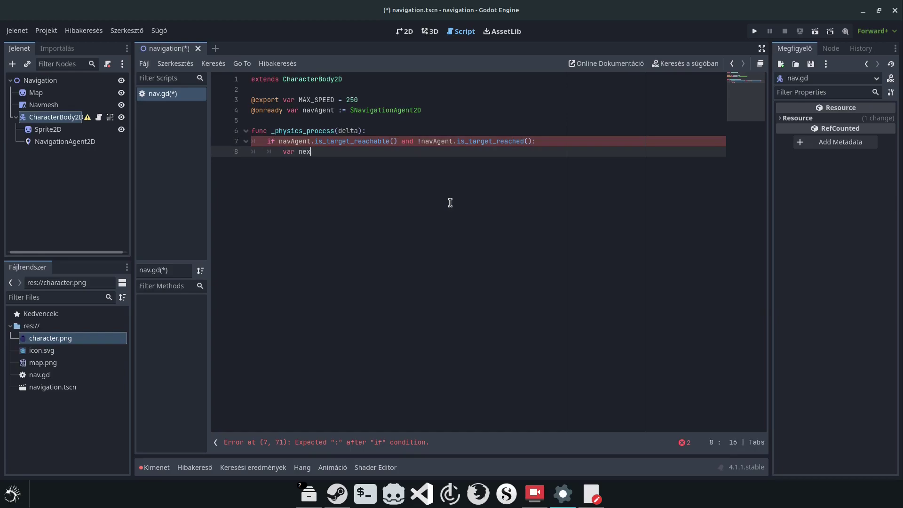
pyautogui.write('= nav')
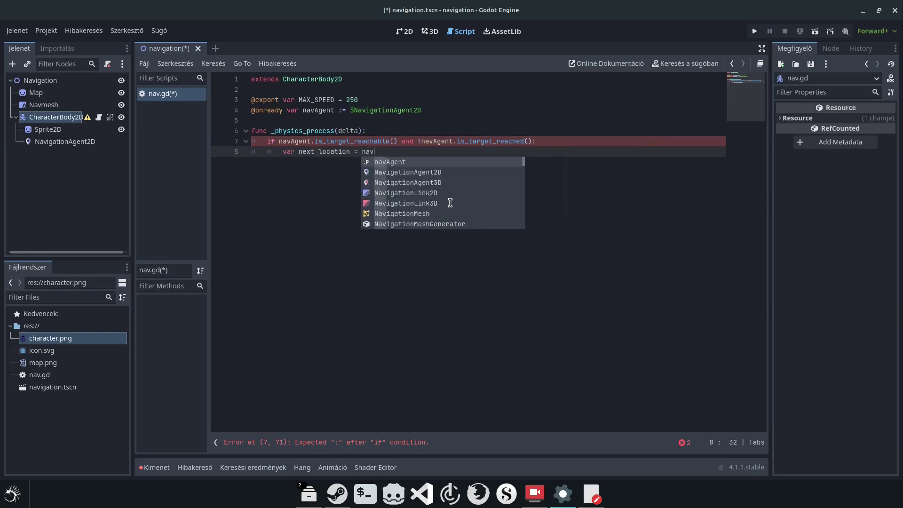
pyautogui.write('Agent.get_ne')
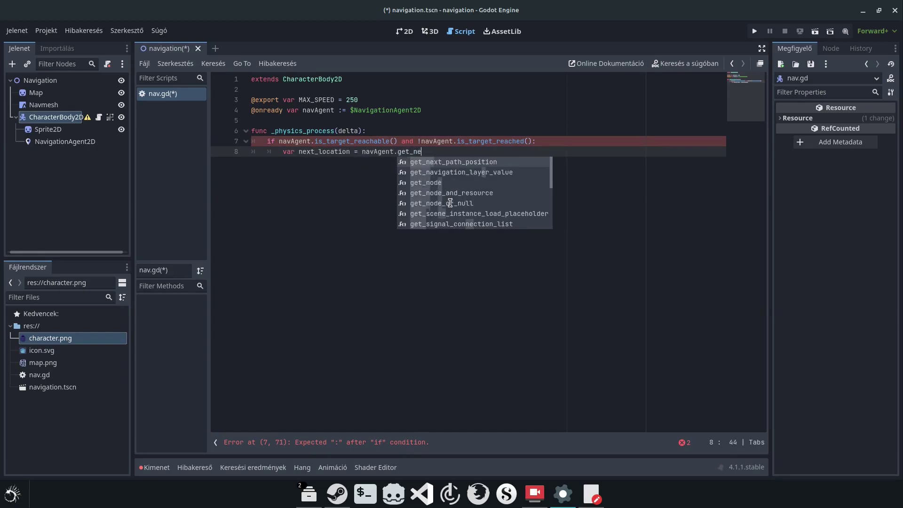
# Steer toward get_next_path_position: velocity is direction times MAX_SPEED, then move_and_slide
pyautogui.press('Return')
pyautogui.press('Return')
pyautogui.write('var ')
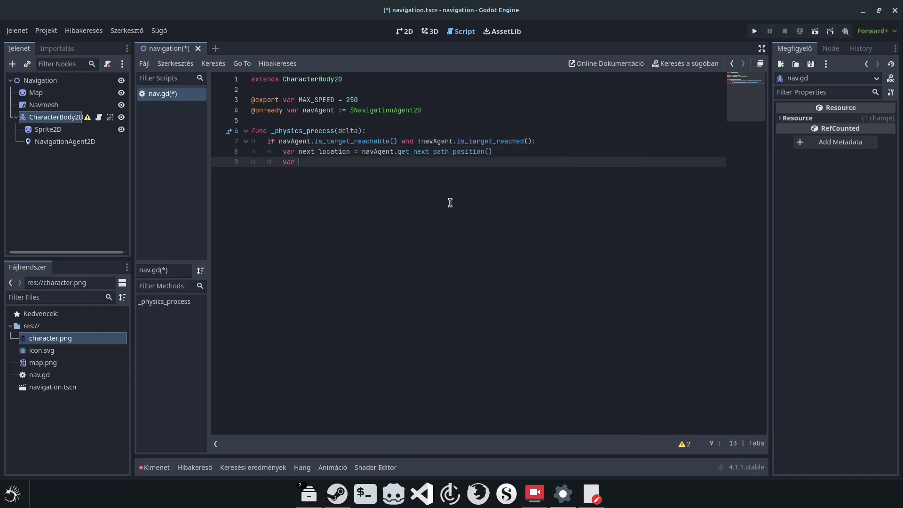
pyautogui.write('direction = ')
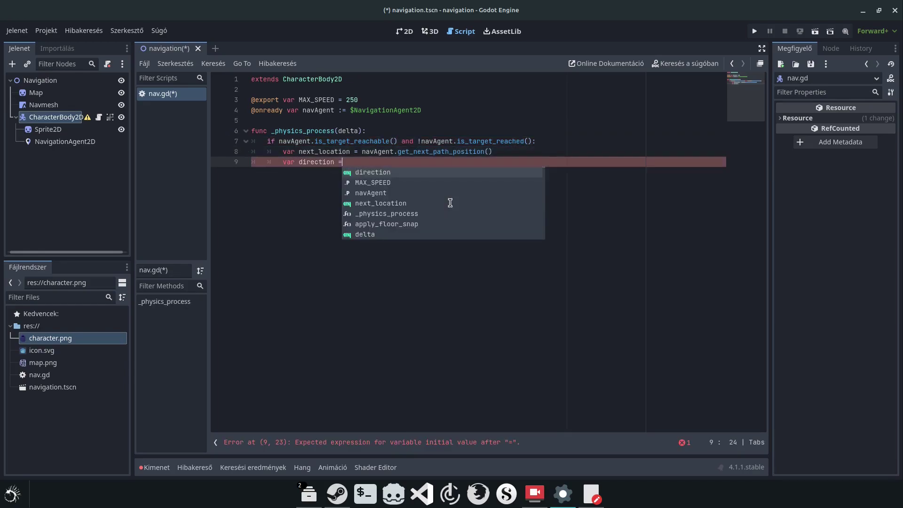
pyautogui.write('self.glo')
pyautogui.press('Return')
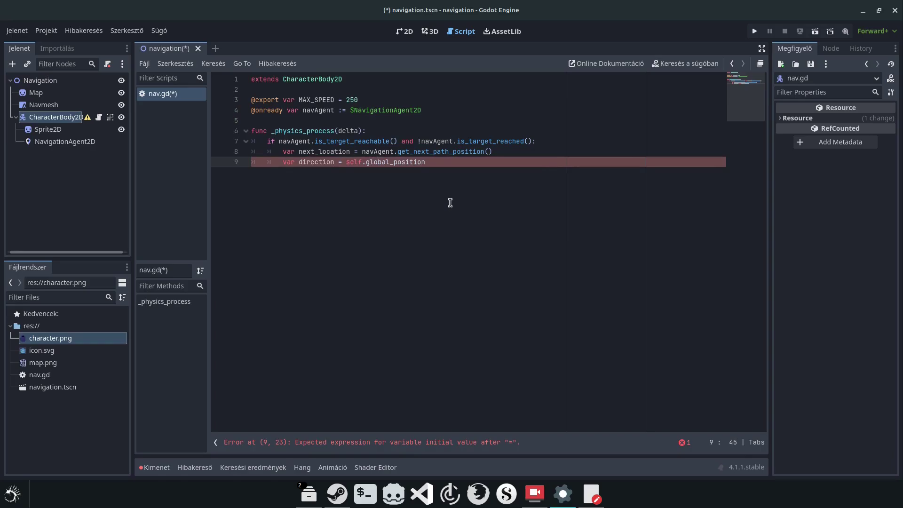
pyautogui.write('.dir')
pyautogui.press('Return')
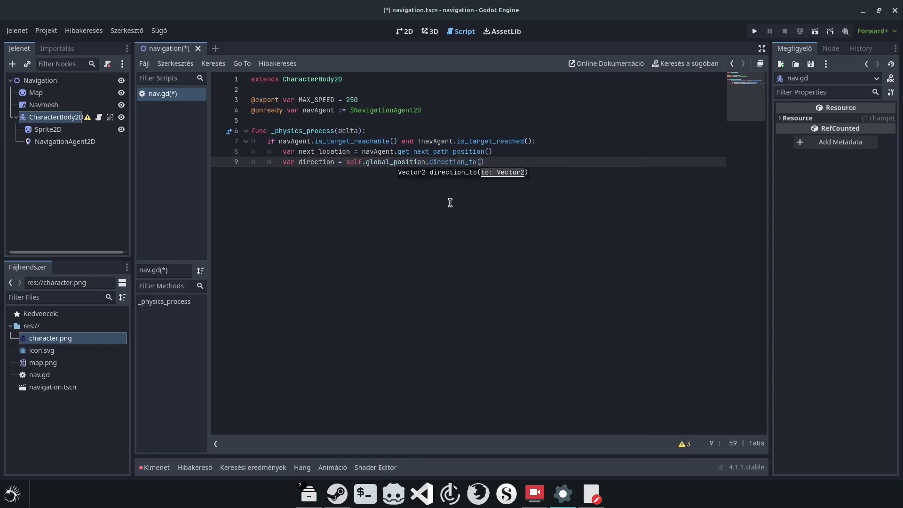
pyautogui.press('Return')
pyautogui.press('End')
pyautogui.press('Return')
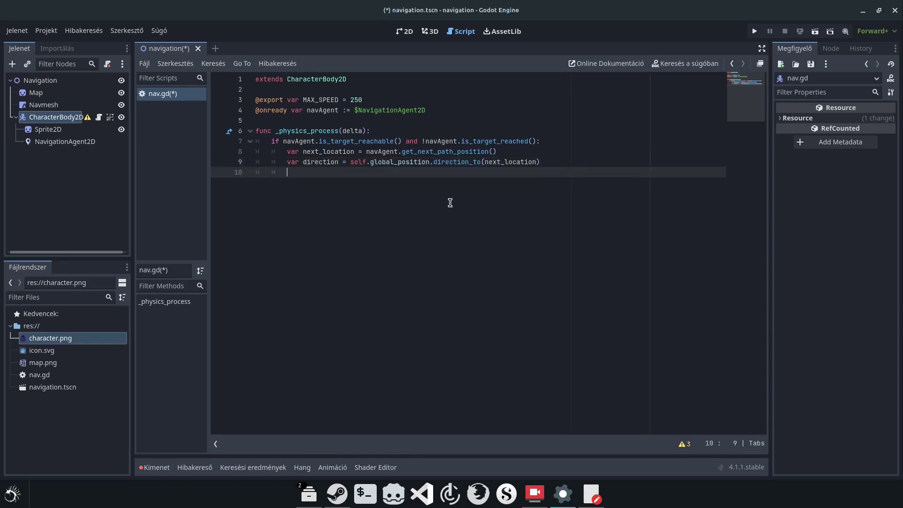
pyautogui.write('= d')
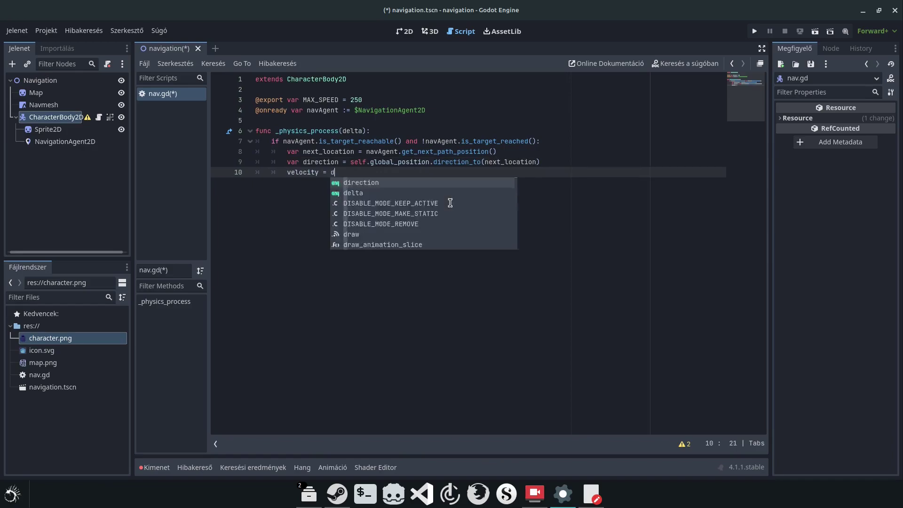
pyautogui.press('Return')
pyautogui.write('MA')
pyautogui.press('Return')
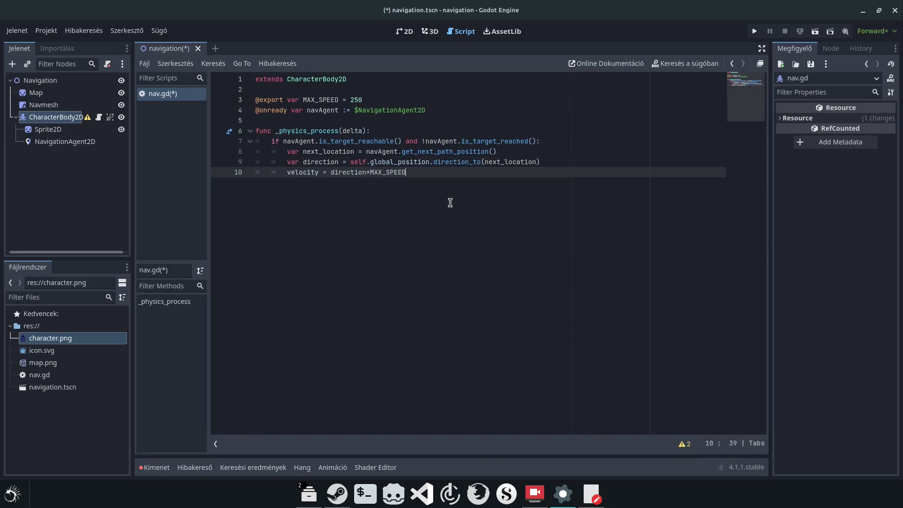
pyautogui.press('Return')
pyautogui.write('move')
pyautogui.press('Return')
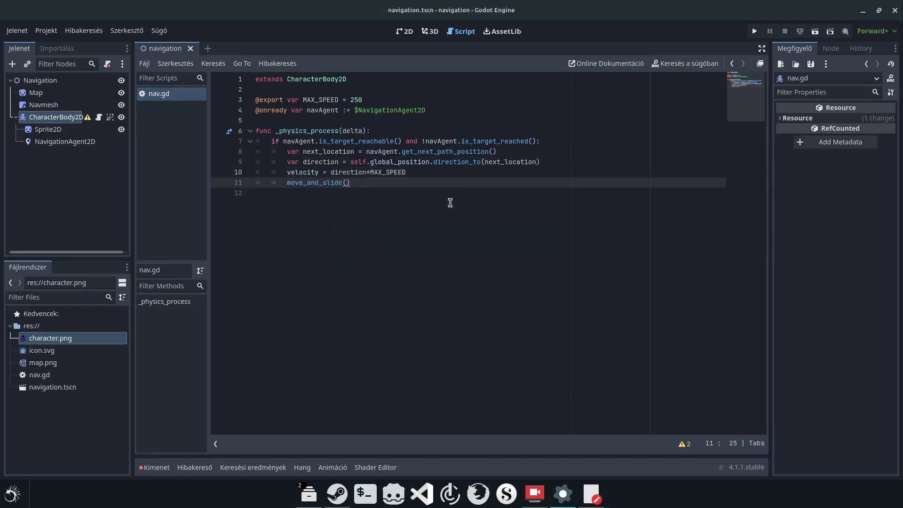
pyautogui.press('Return')
pyautogui.press('Return')
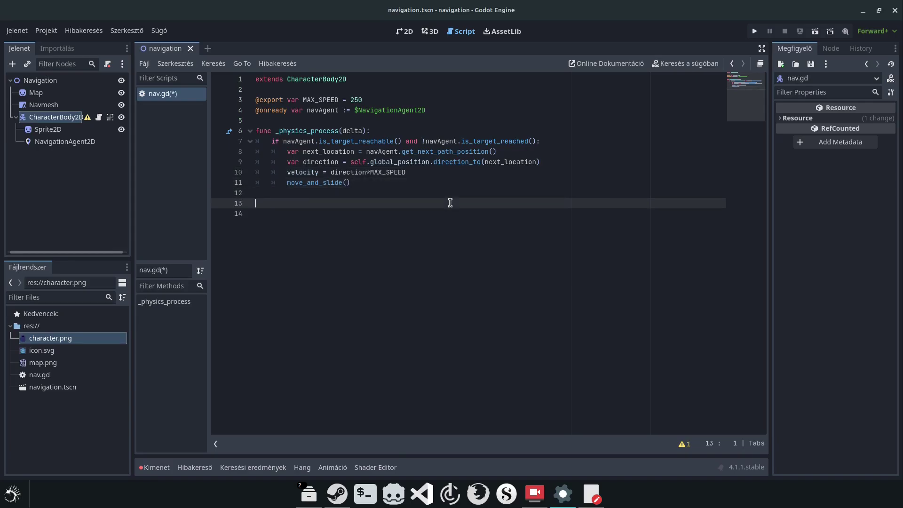
pyautogui.write('func set_target(target:Vector2')
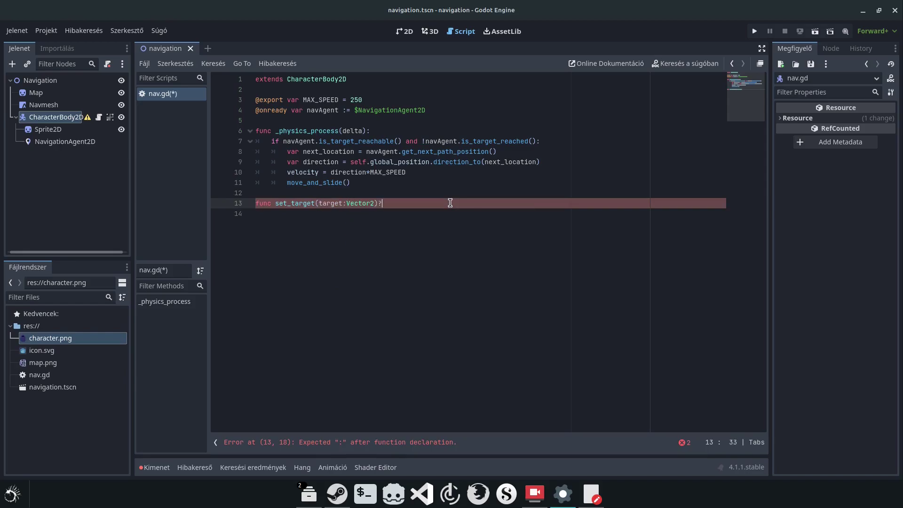
pyautogui.write('):')
# Write set_target and an _unhandled_input that targets the mouse position on click, then save
pyautogui.press('Return')
pyautogui.write('navAgent.set_tar')
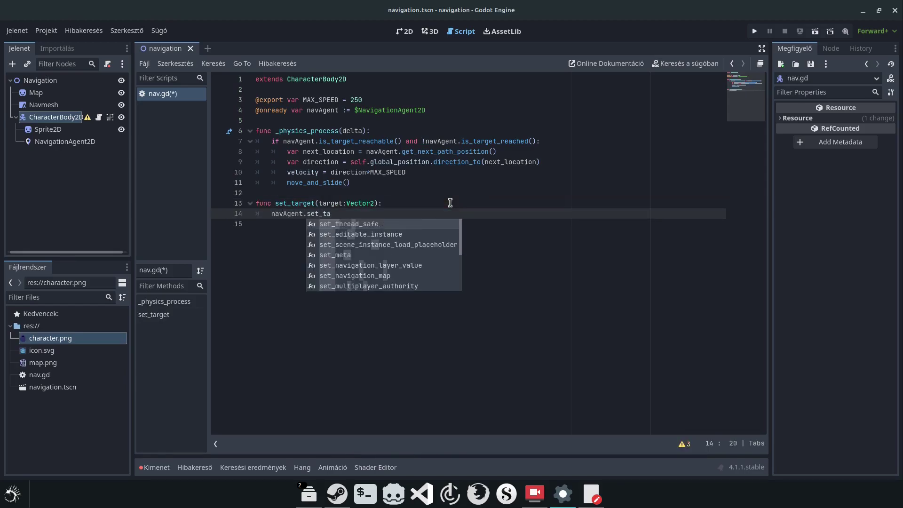
pyautogui.press('Return')
pyautogui.write('target')
pyautogui.press('Return')
pyautogui.press('Return')
pyautogui.press('BackSpace')
pyautogui.write('func _unh')
pyautogui.press('Return')
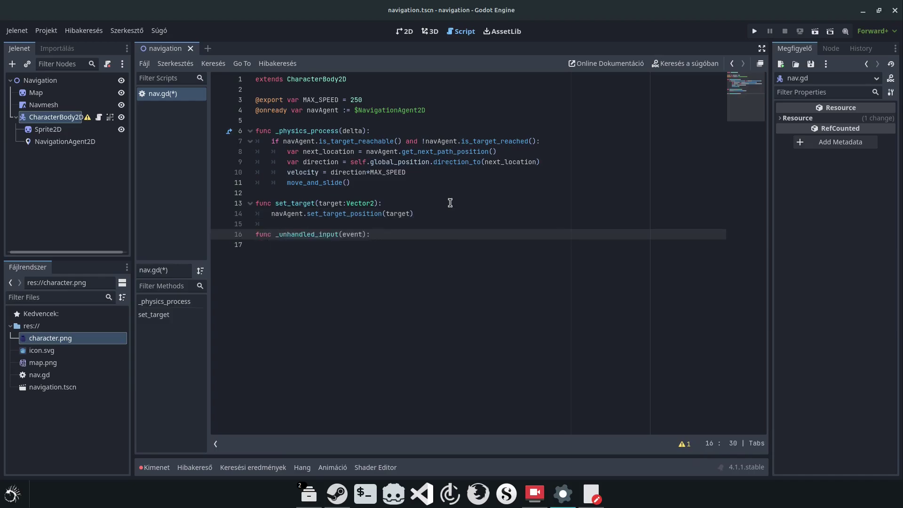
pyautogui.press('Return')
pyautogui.write('if event.is_a')
pyautogui.press('Return')
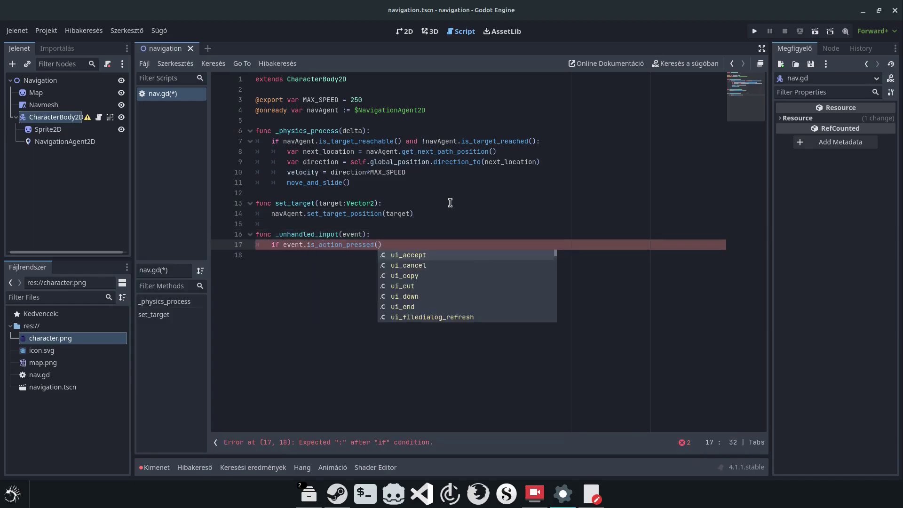
pyautogui.write('"click"):')
pyautogui.press('Return')
pyautogui.write('set_target(get')
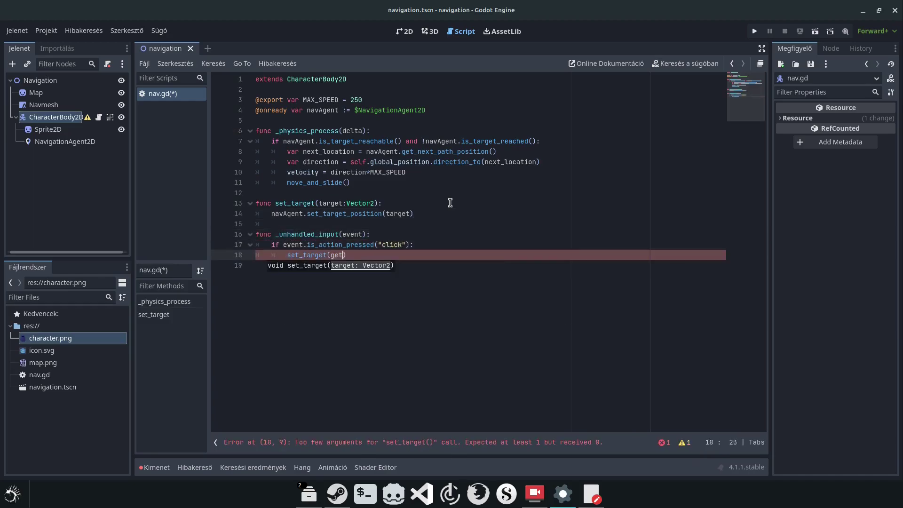
pyautogui.write('_gl')
pyautogui.press('Return')
pyautogui.hotkey('ctrl', 's')
# Add a "click" input action bound to Left Mouse Button in Project Settings
pyautogui.click(46, 31)
pyautogui.click(71, 46)
pyautogui.click(305, 101)
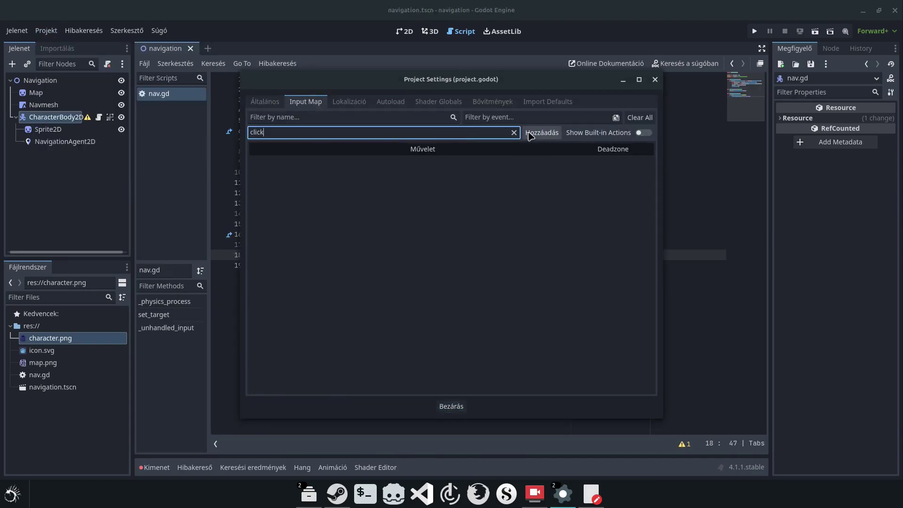
pyautogui.click(529, 134)
pyautogui.click(635, 161)
pyautogui.click(392, 186)
pyautogui.click(500, 339)
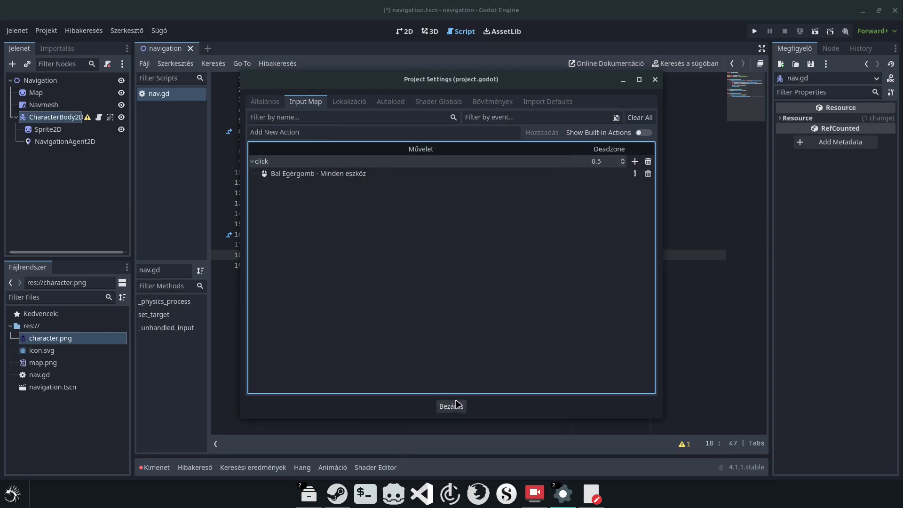
pyautogui.click(452, 406)
pyautogui.click(466, 244)
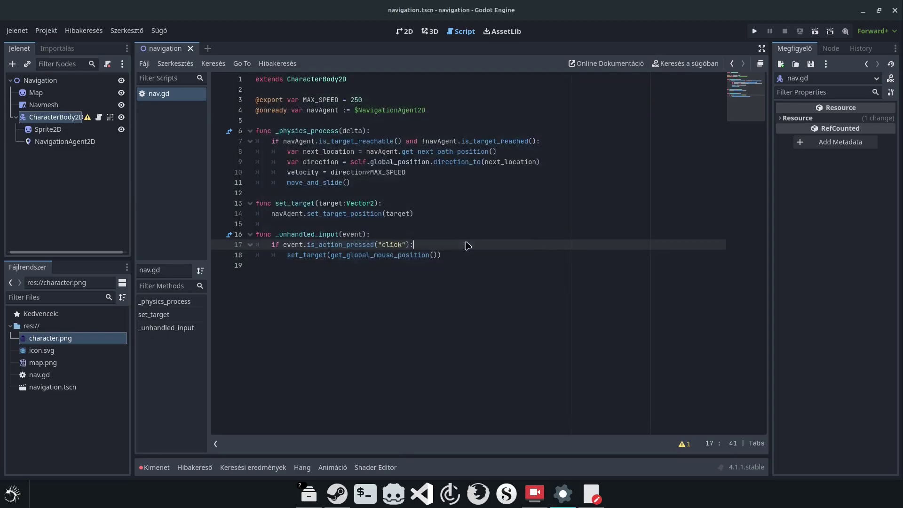
# Run with the current scene as main scene and click a maze spot to test
pyautogui.click(754, 32)
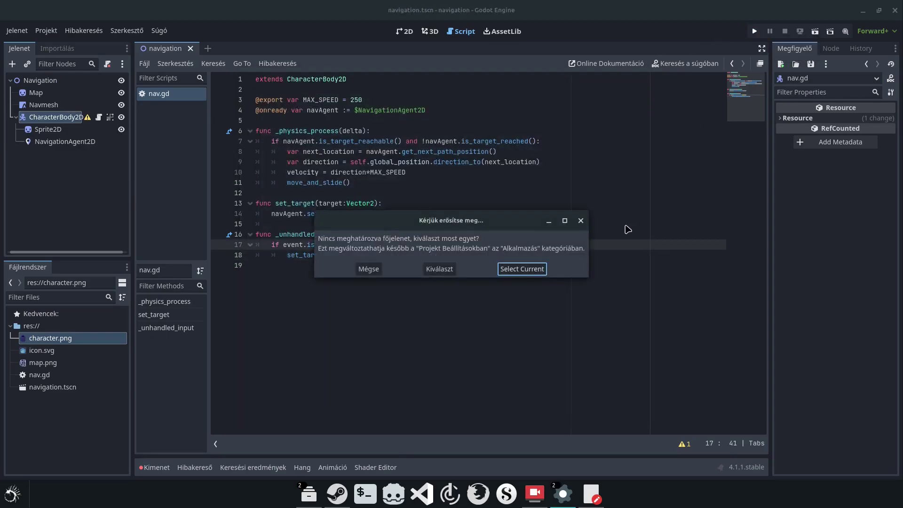
pyautogui.click(534, 269)
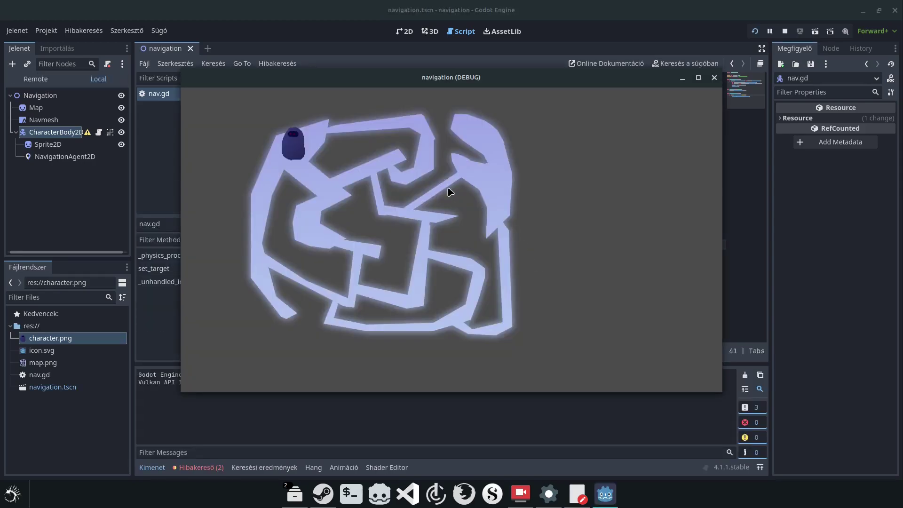
pyautogui.click(484, 186)
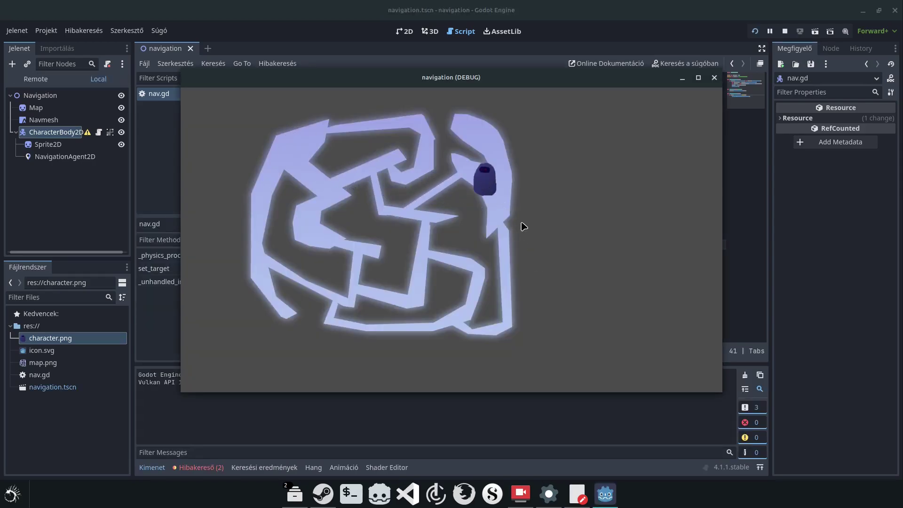
# Set the NavigationAgent2D's Target Desired Distance to 30 and relaunch the game
pyautogui.click(715, 79)
pyautogui.click(63, 141)
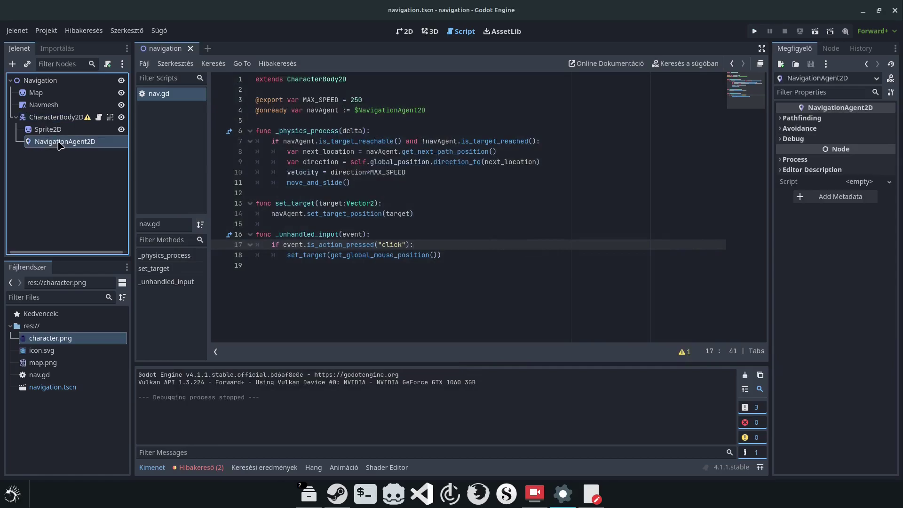
pyautogui.click(782, 118)
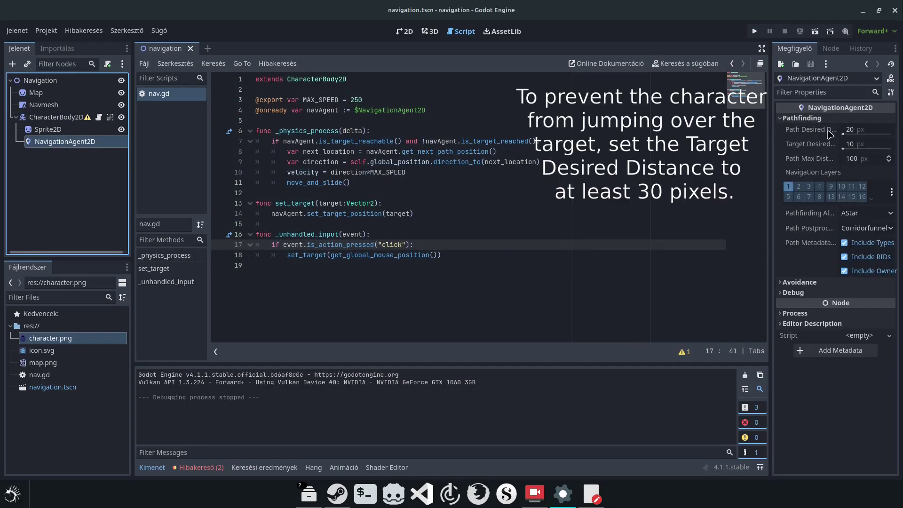
pyautogui.click(849, 145)
pyautogui.write('30')
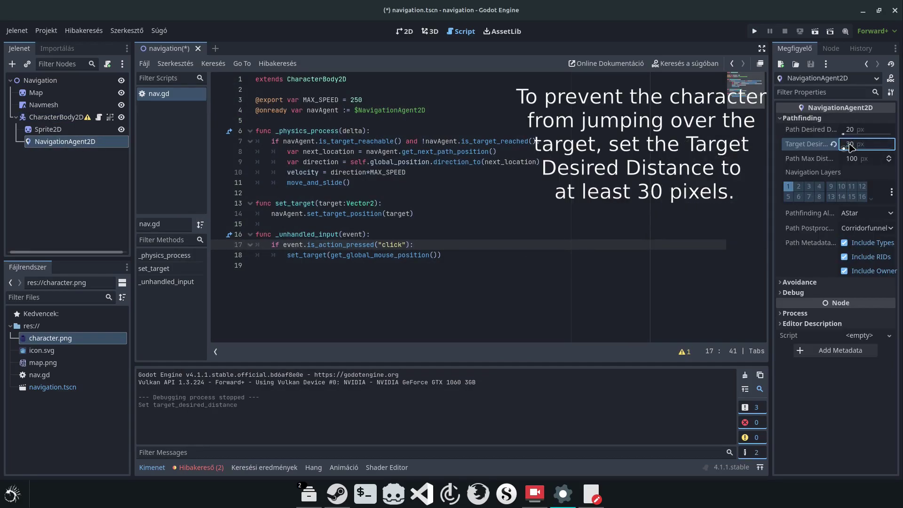
pyautogui.press('F5')
# Click five maze spots to test the character's movement, then close the game
pyautogui.click(496, 191)
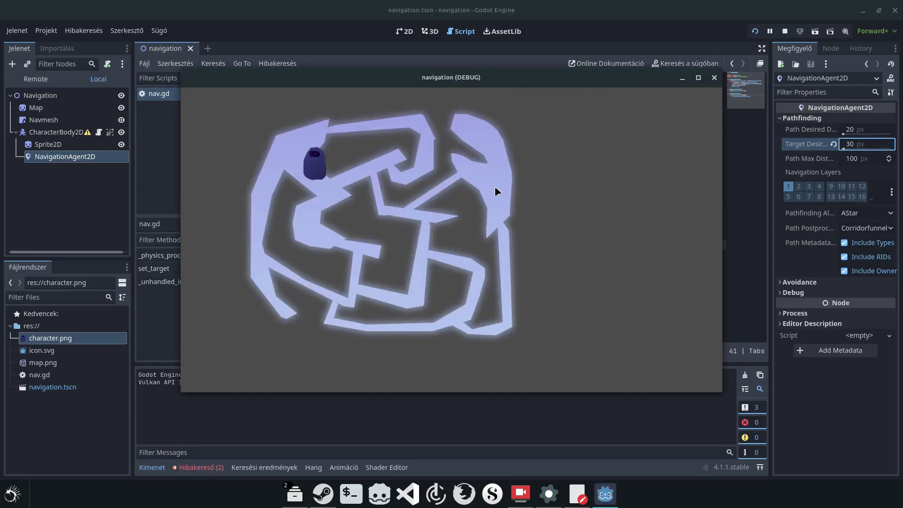
pyautogui.click(363, 256)
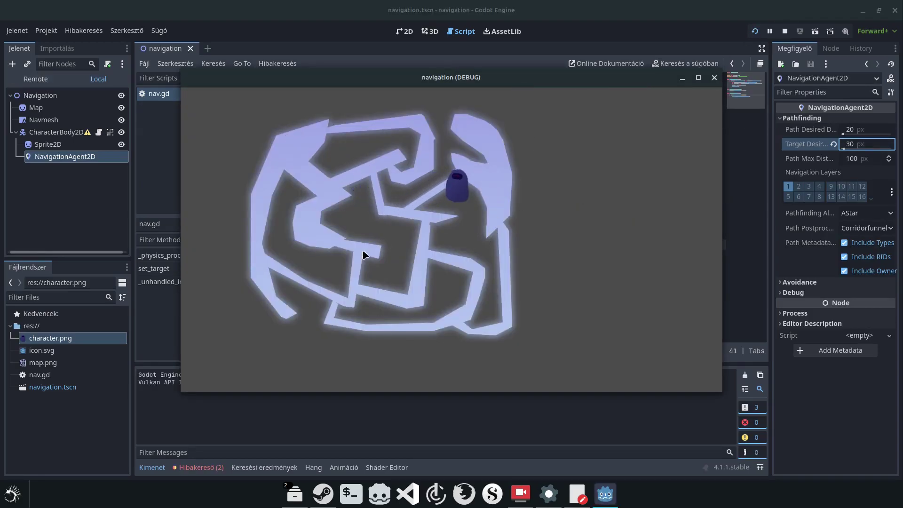
pyautogui.click(541, 214)
pyautogui.click(311, 231)
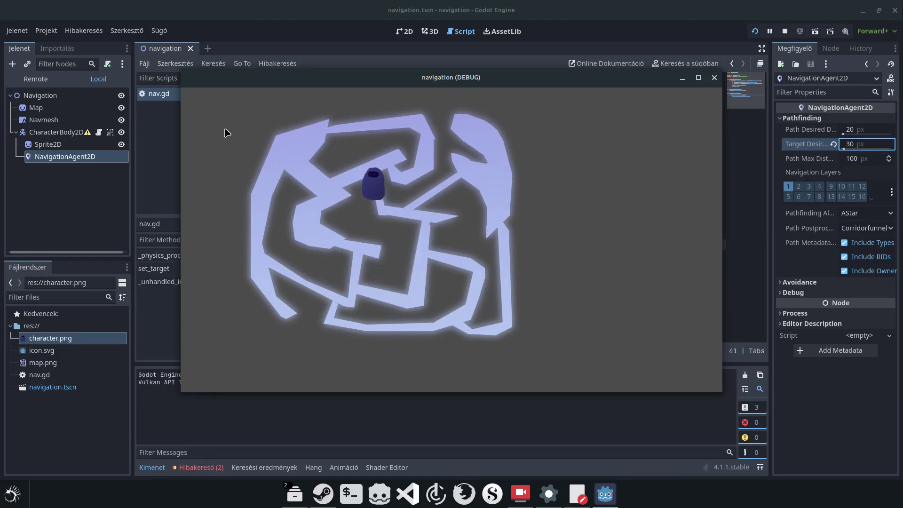
pyautogui.click(548, 188)
pyautogui.click(714, 78)
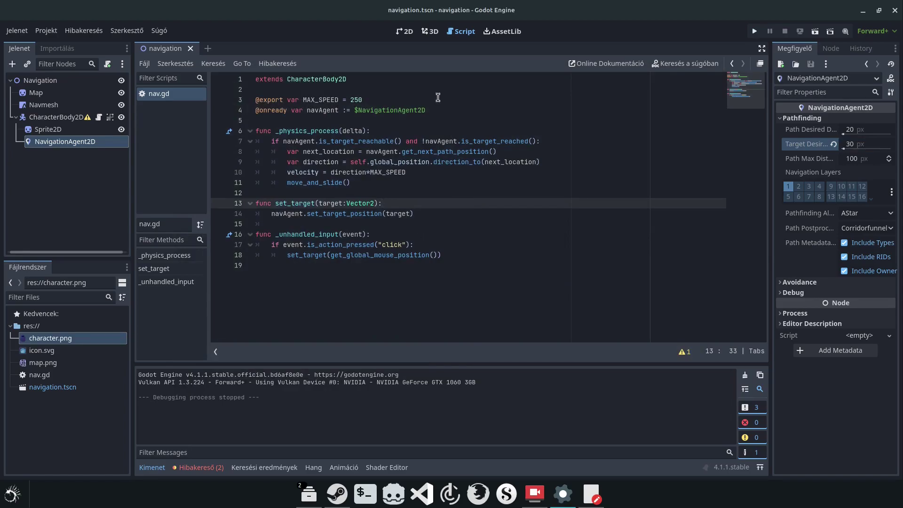
# Declare target and old_target variables below the navAgent line
pyautogui.click(449, 110)
pyautogui.press('Return')
pyautogui.press('Return')
pyautogui.write('rget = Vector2')
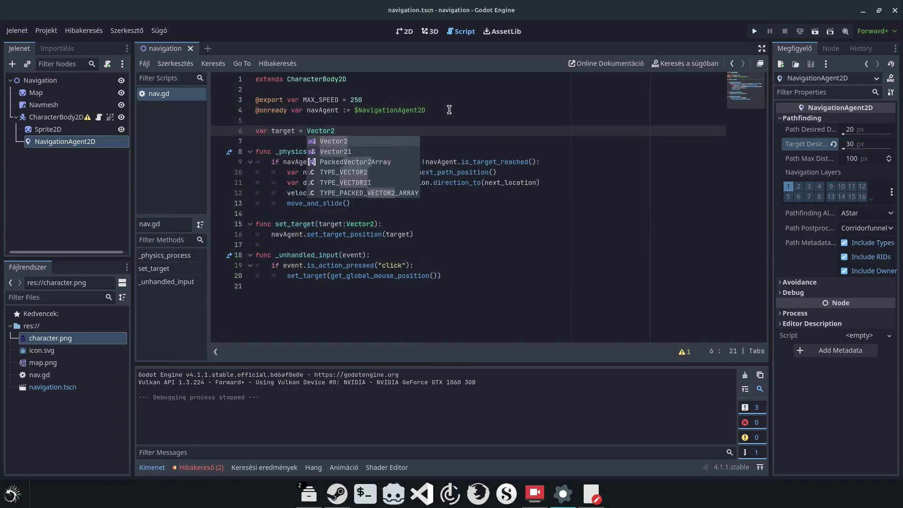
pyautogui.write('.ZERO')
pyautogui.press('Return')
pyautogui.write('var old_target = Vector2')
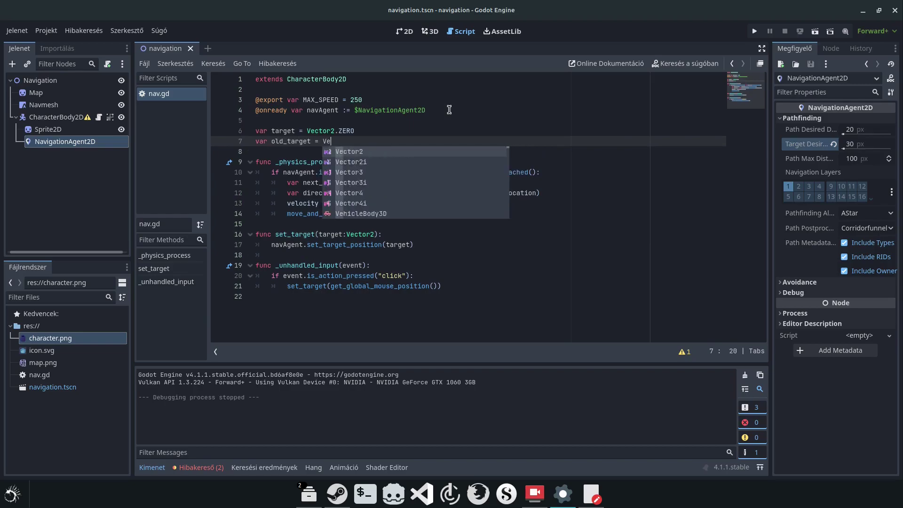
pyautogui.write('.ZERO')
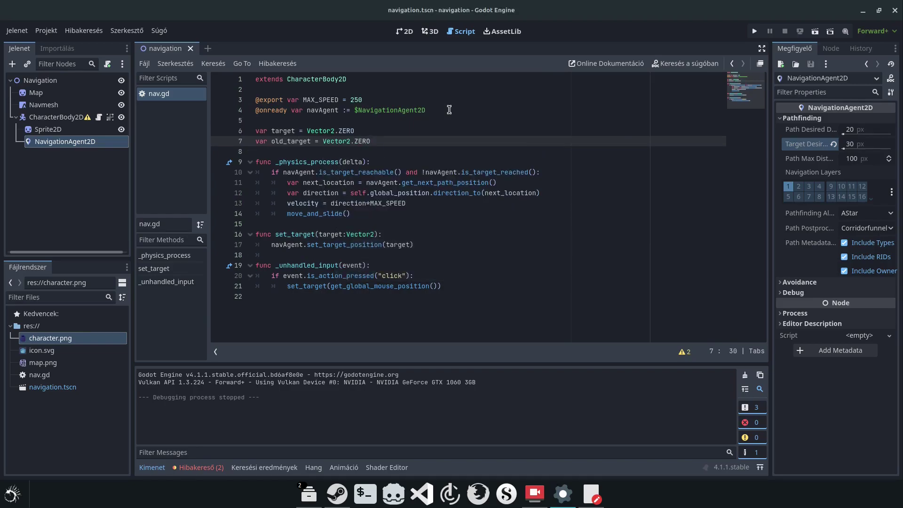
# In the click handler, store old_target, set target to the mouse position, call set_target(target)
pyautogui.click(447, 275)
pyautogui.press('Return')
pyautogui.write('old_target =')
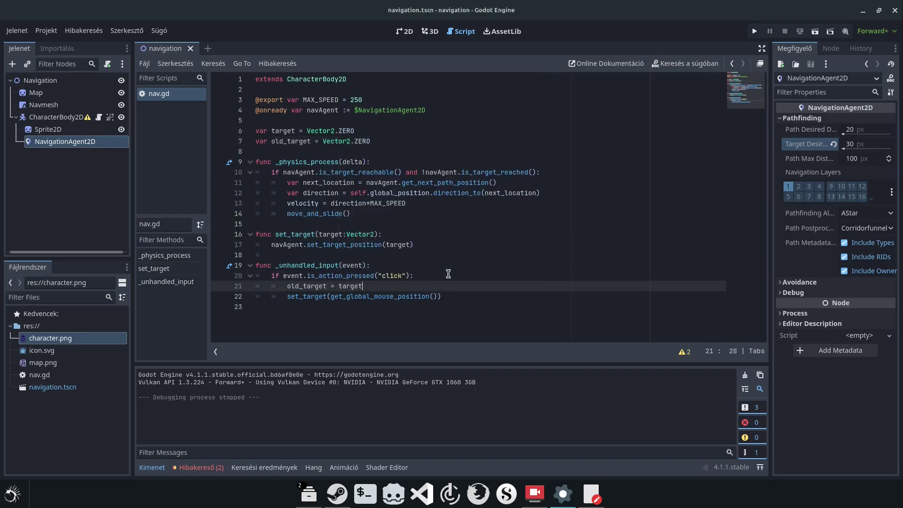
pyautogui.press('Return')
pyautogui.write('target =')
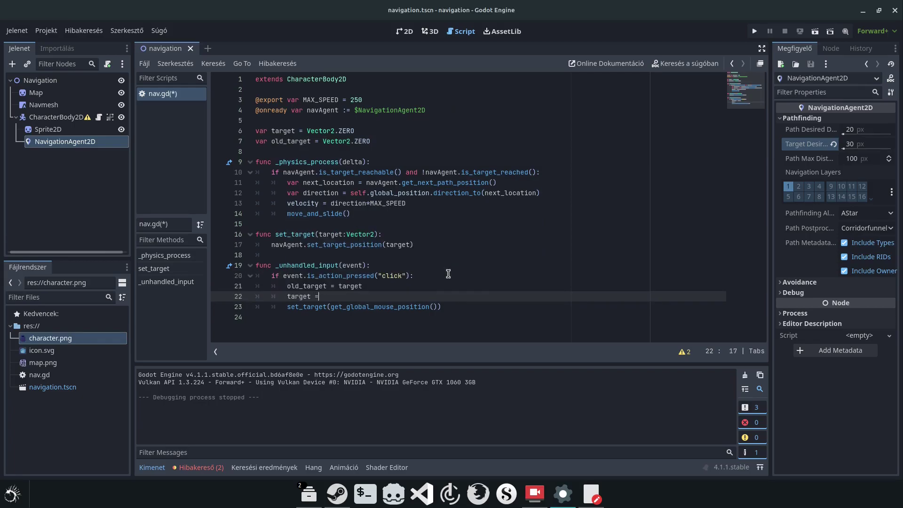
pyautogui.moveTo(331, 306); pyautogui.dragTo(433, 308)
pyautogui.hotkey('ctrl', 'x')
pyautogui.click(344, 297)
pyautogui.hotkey('ctrl', 'v')
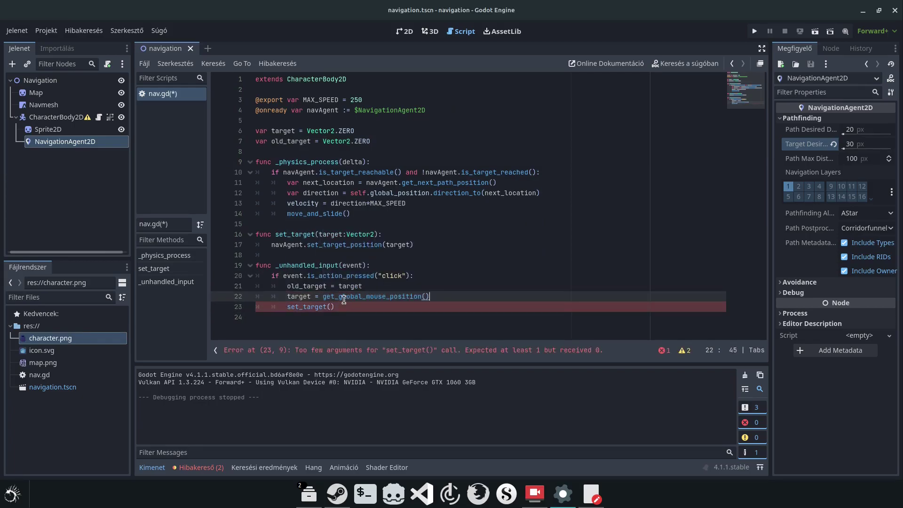
pyautogui.click(330, 307)
pyautogui.write('tar')
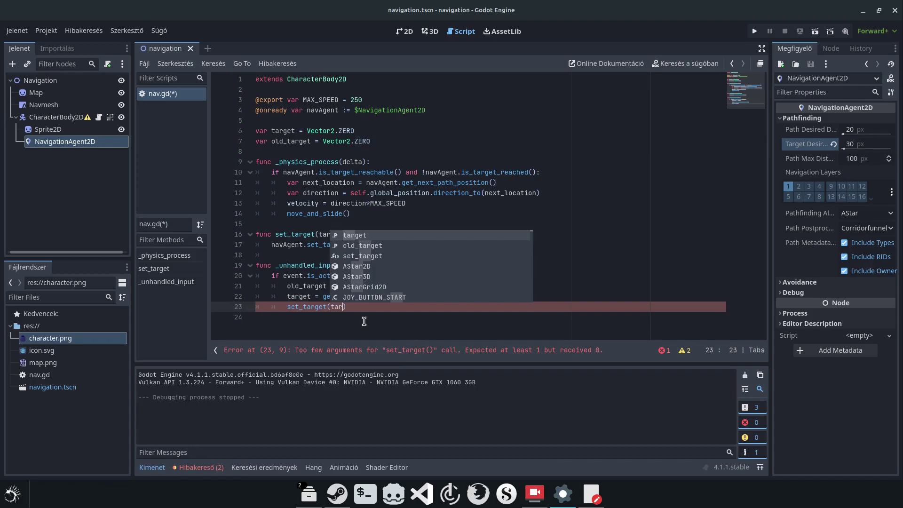
pyautogui.press('Return')
pyautogui.hotkey('ctrl', 's')
# In set_target, fall back to old_target when is_target_reachable() is false, and save
pyautogui.click(401, 235)
pyautogui.press('Return')
pyautogui.hotkey('alt', 'Down')
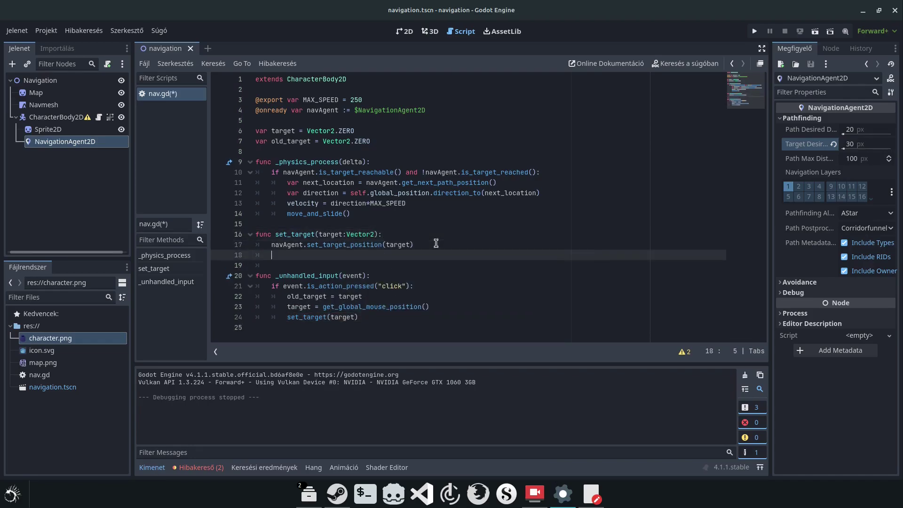
pyautogui.write('if !navAgent.is')
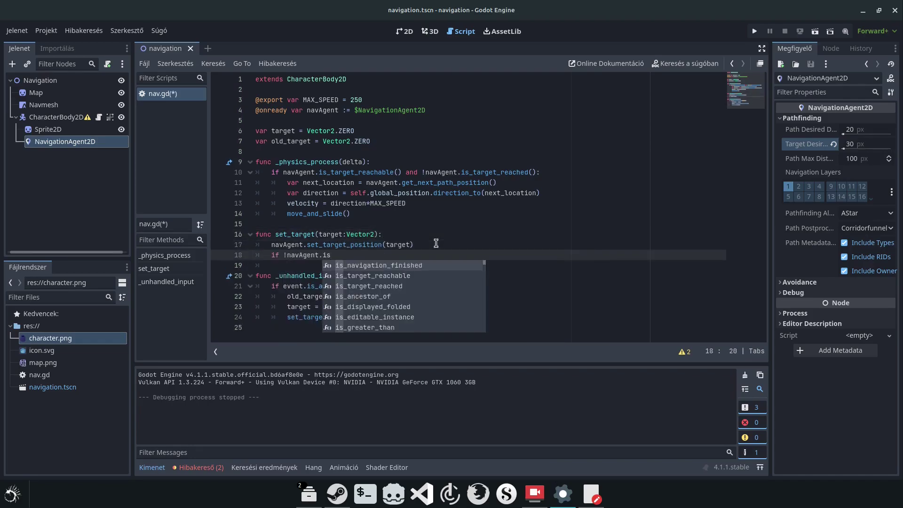
pyautogui.press('Return')
pyautogui.write(':')
pyautogui.press('Return')
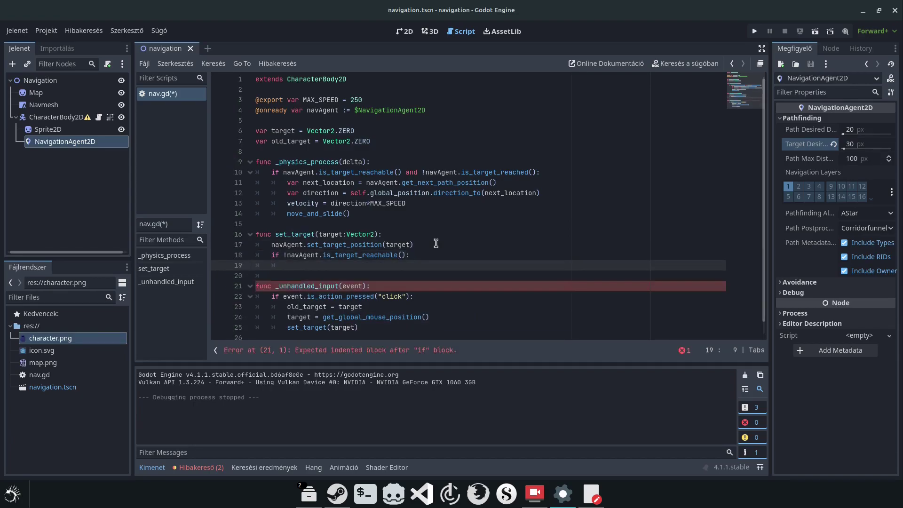
pyautogui.write('nav')
pyautogui.press('Return')
pyautogui.write('.set_tar')
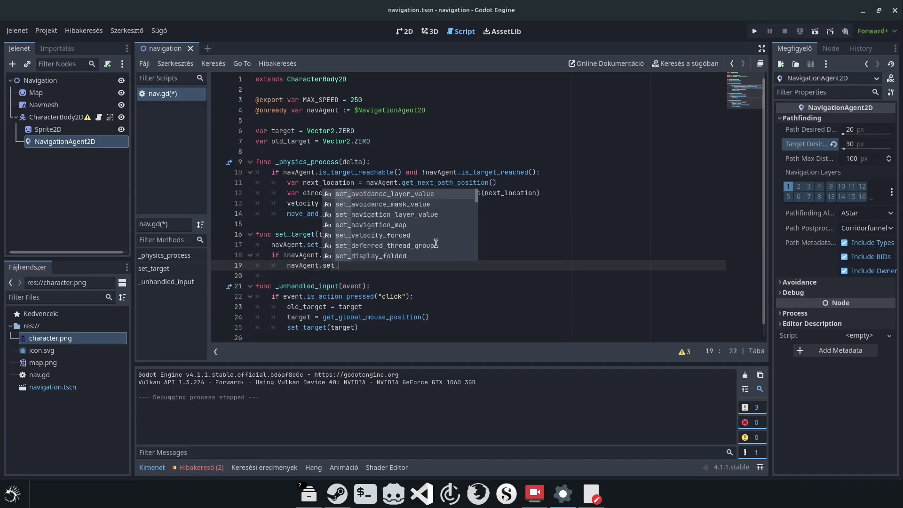
pyautogui.press('Return')
pyautogui.write('old')
pyautogui.press('Return')
pyautogui.hotkey('ctrl', 's')
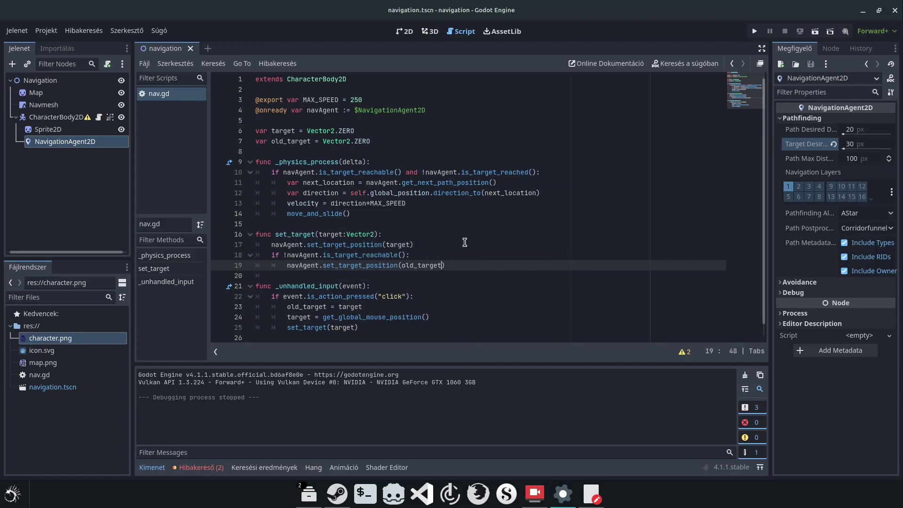
# Run the project and click a maze spot to test the fallback
pyautogui.click(483, 259)
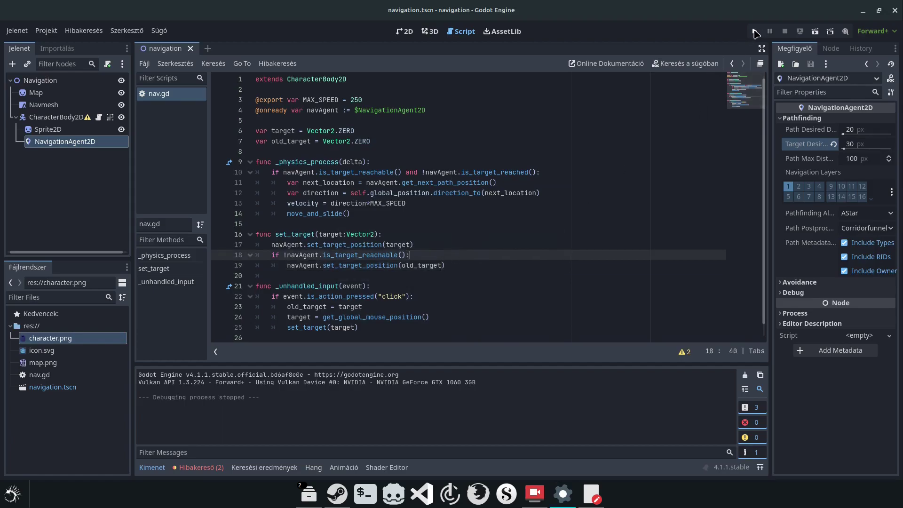
pyautogui.click(755, 32)
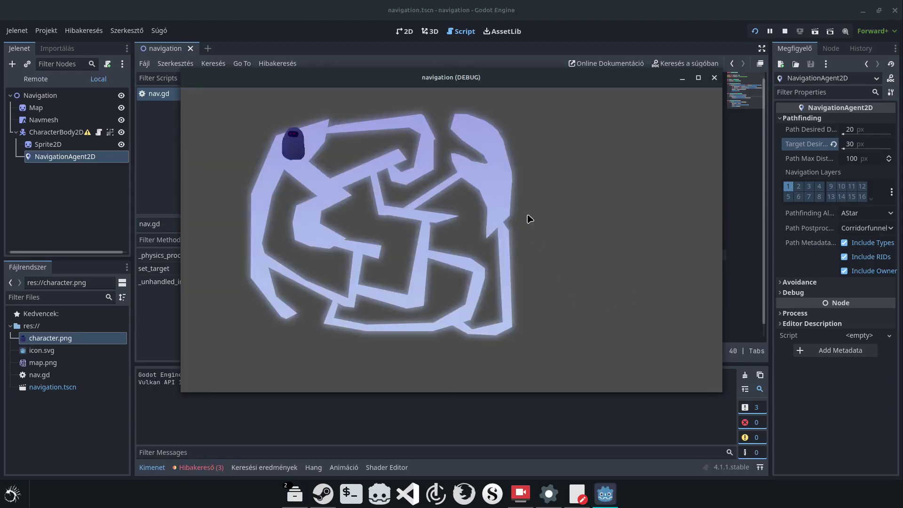
pyautogui.click(497, 192)
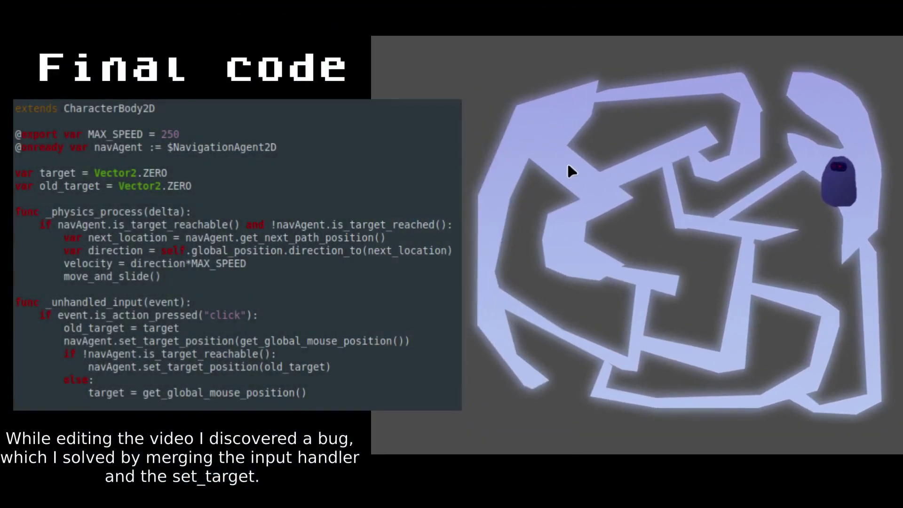
# Send the character to a new maze spot, then click a point right of the maze
pyautogui.click(625, 143)
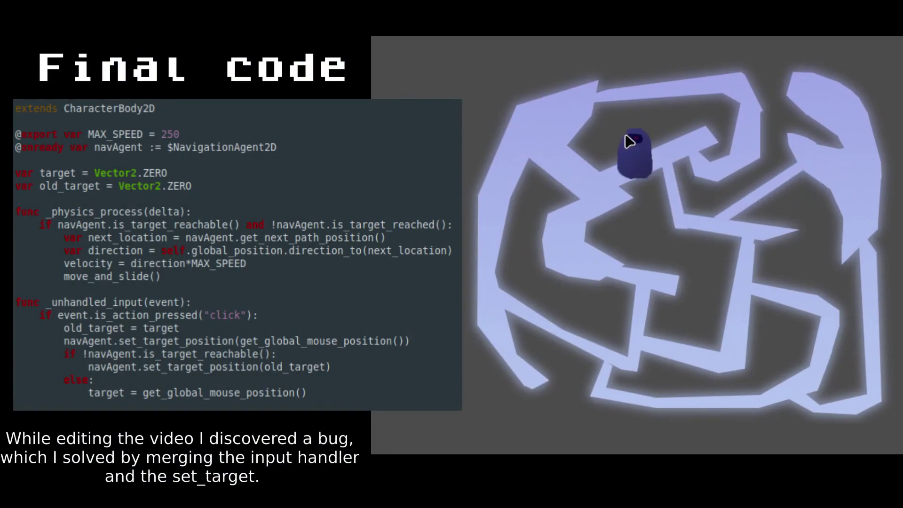
pyautogui.click(851, 179)
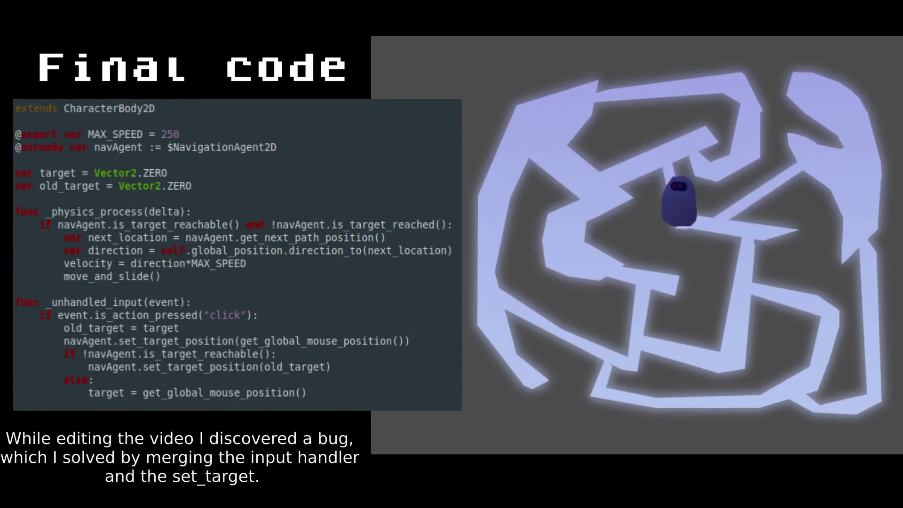